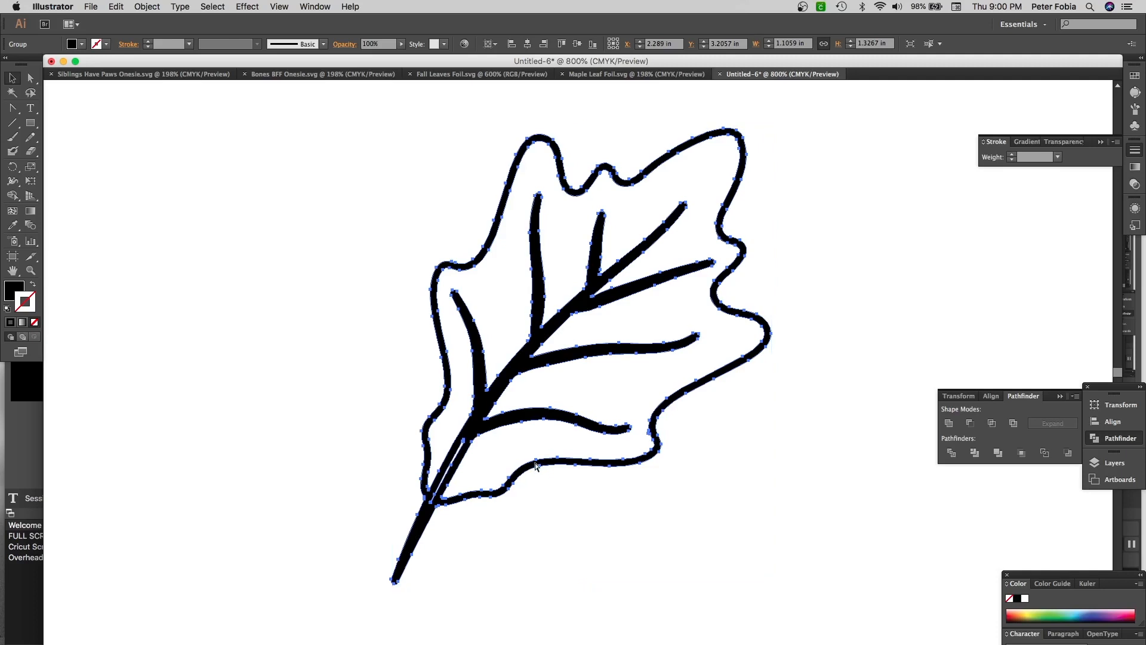
Duplicate the leaf artwork and place the copy to the left of the original
key("super+f")
key("super+c")
key("super+v")
mouse_move(583, 311)
left_mouse_down()
mouse_move(243, 296)
mouse_move(245, 267)
mouse_move(226, 263)
left_mouse_up()
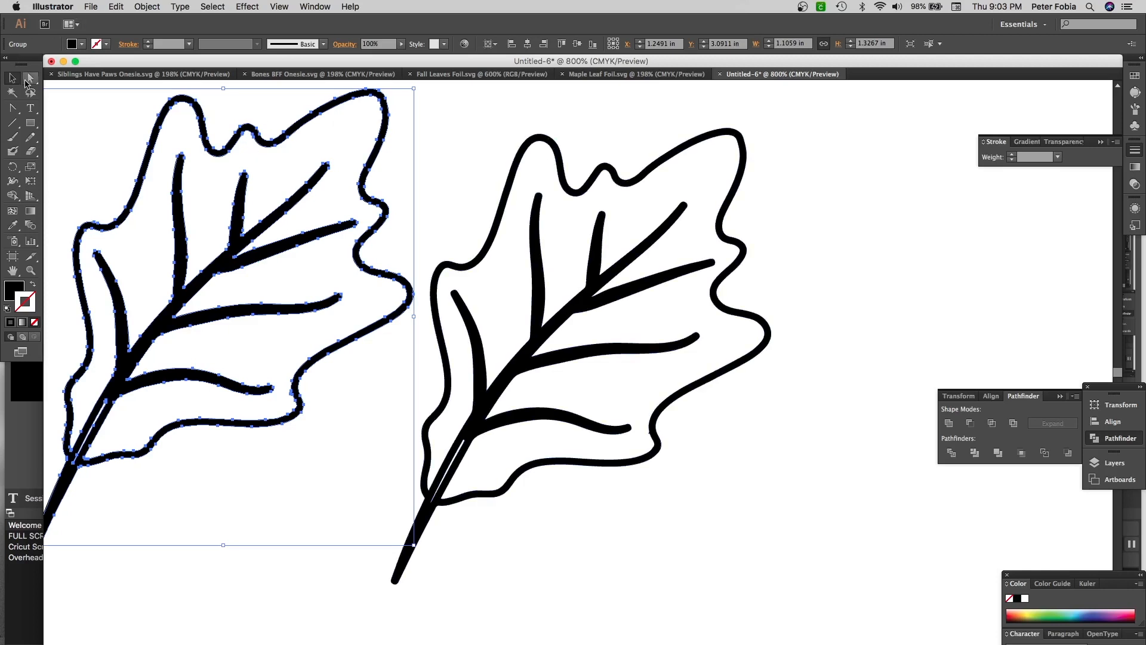
Select the narrow white slit inside the original leaf's lower stem by its anchor points and delete it
left_click(30, 80)
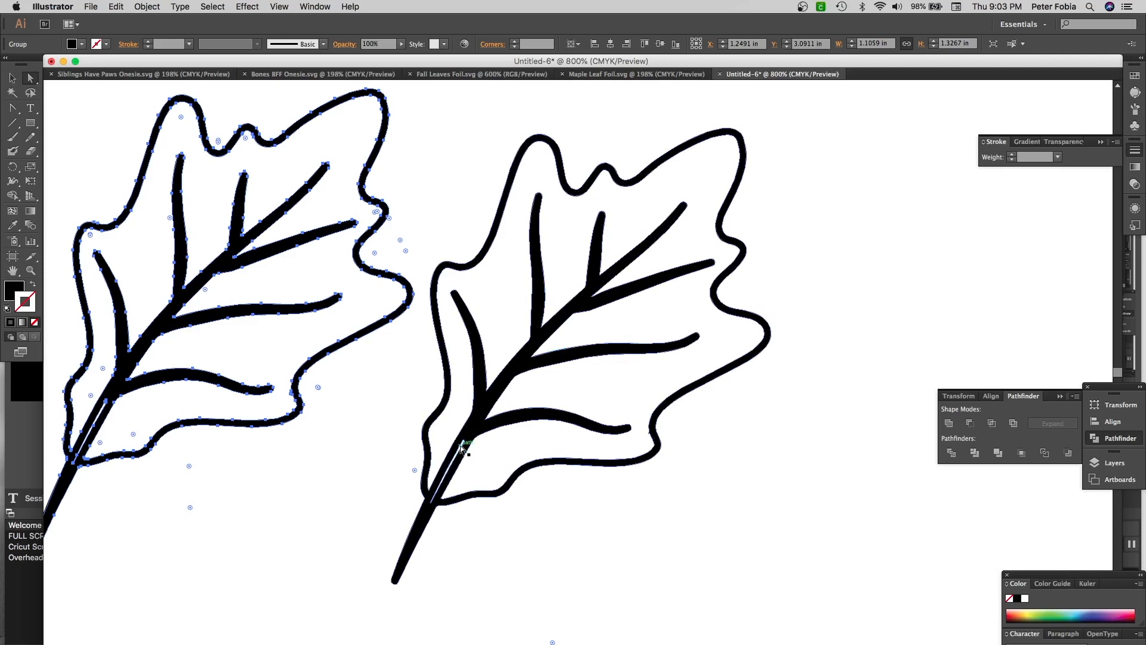
left_click(446, 499)
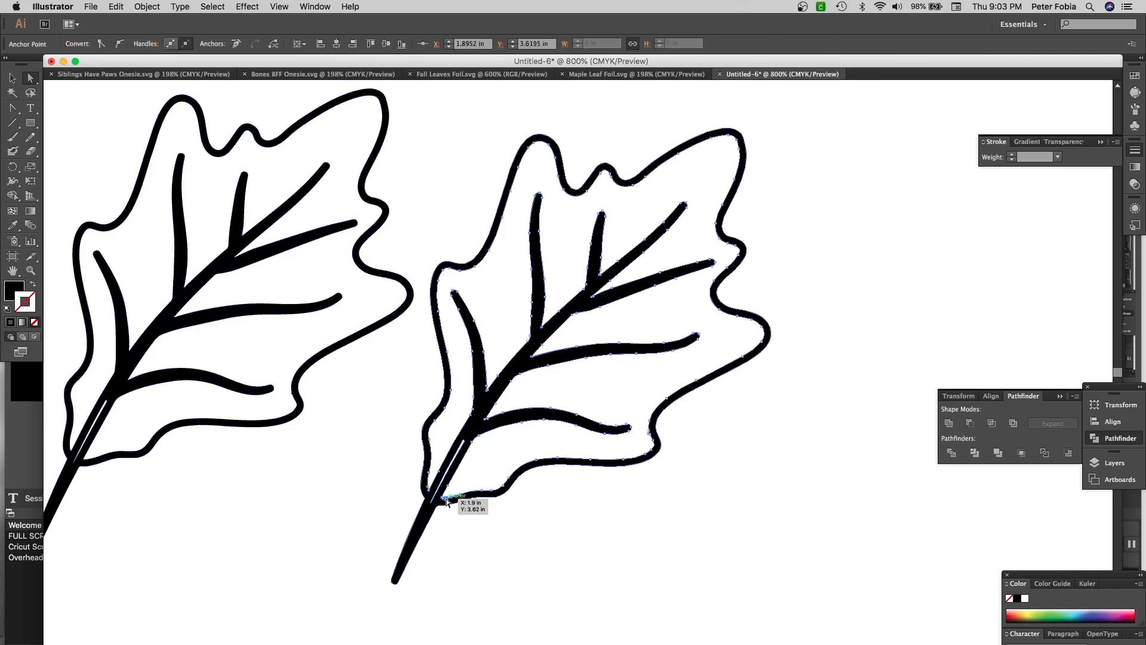
key("alt")
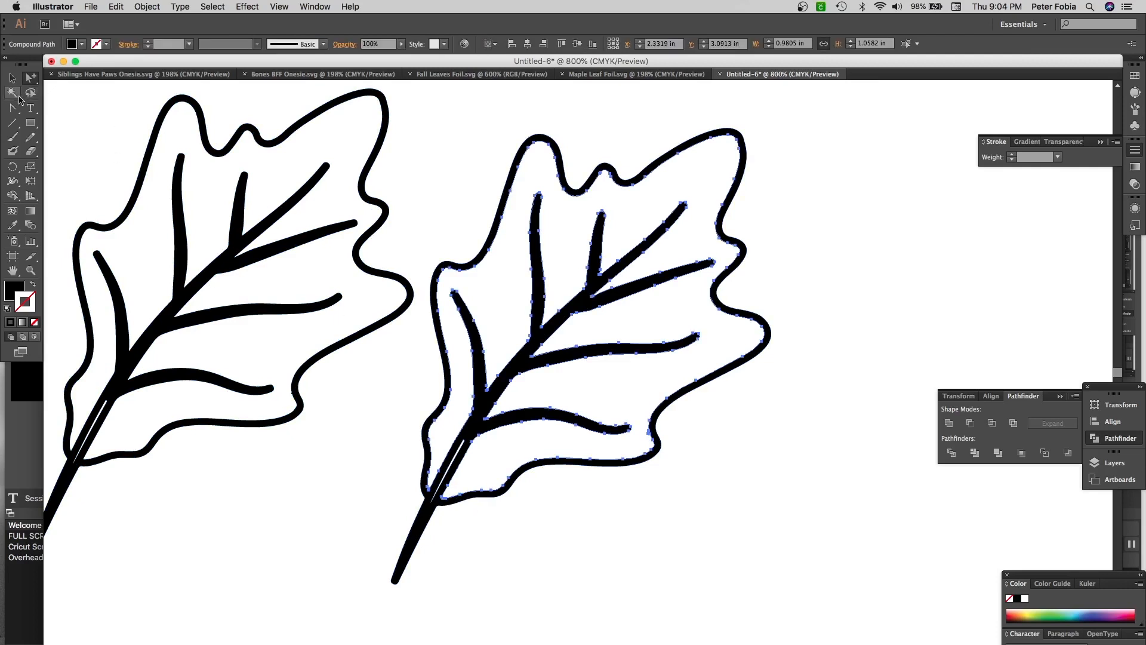
left_click(13, 108)
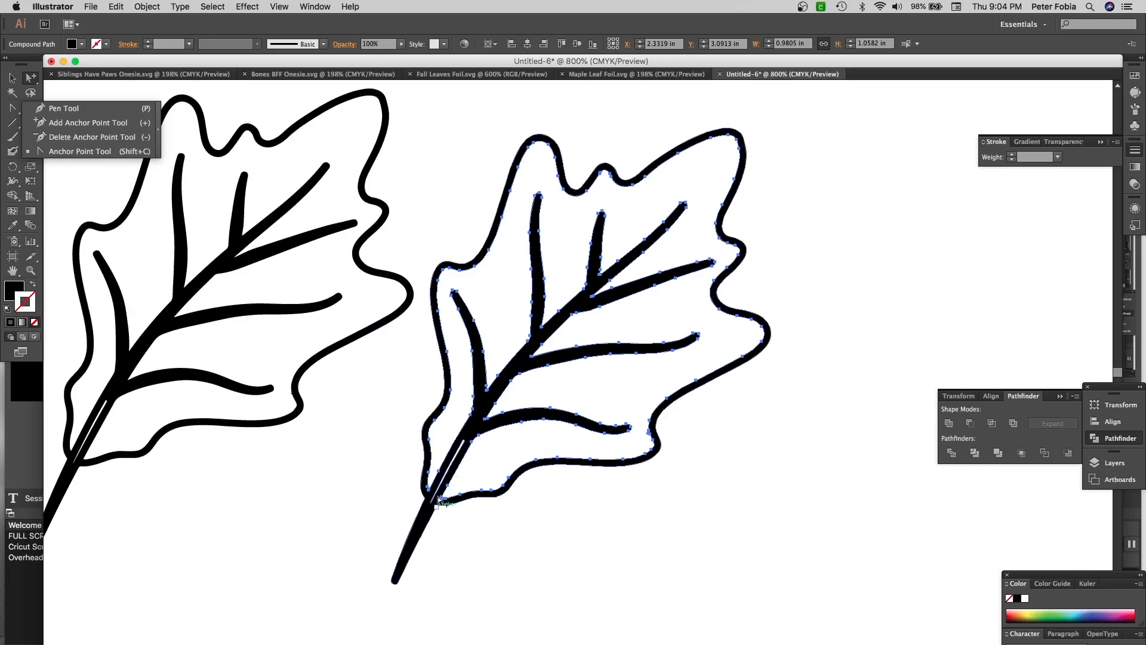
left_click(66, 127)
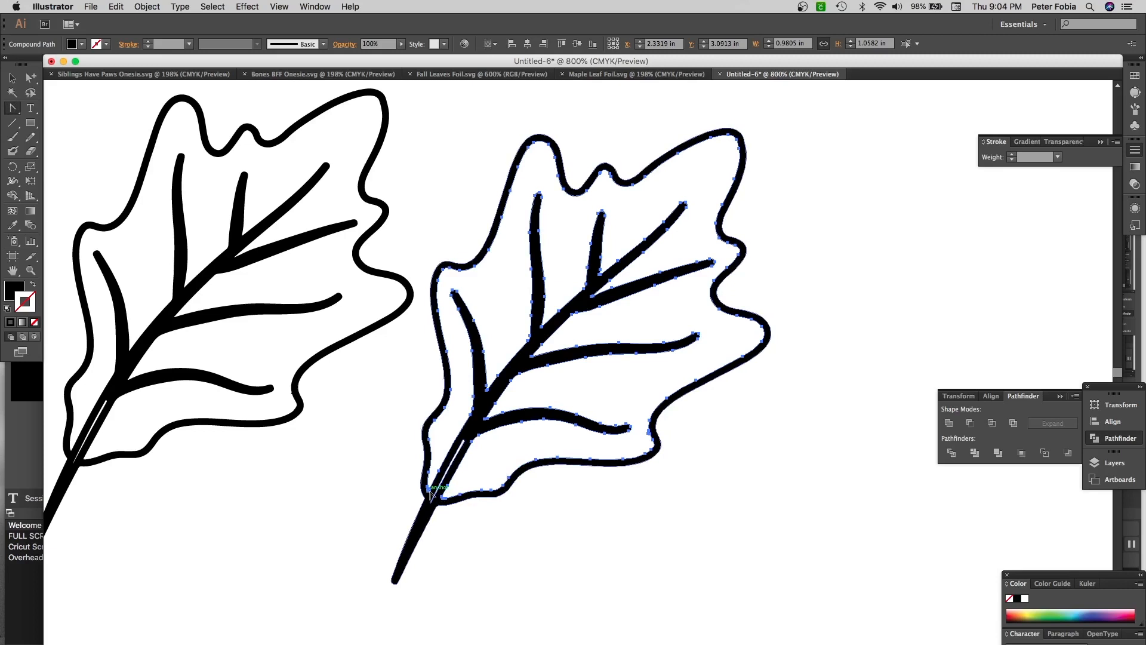
left_click_drag(429, 491, 439, 500)
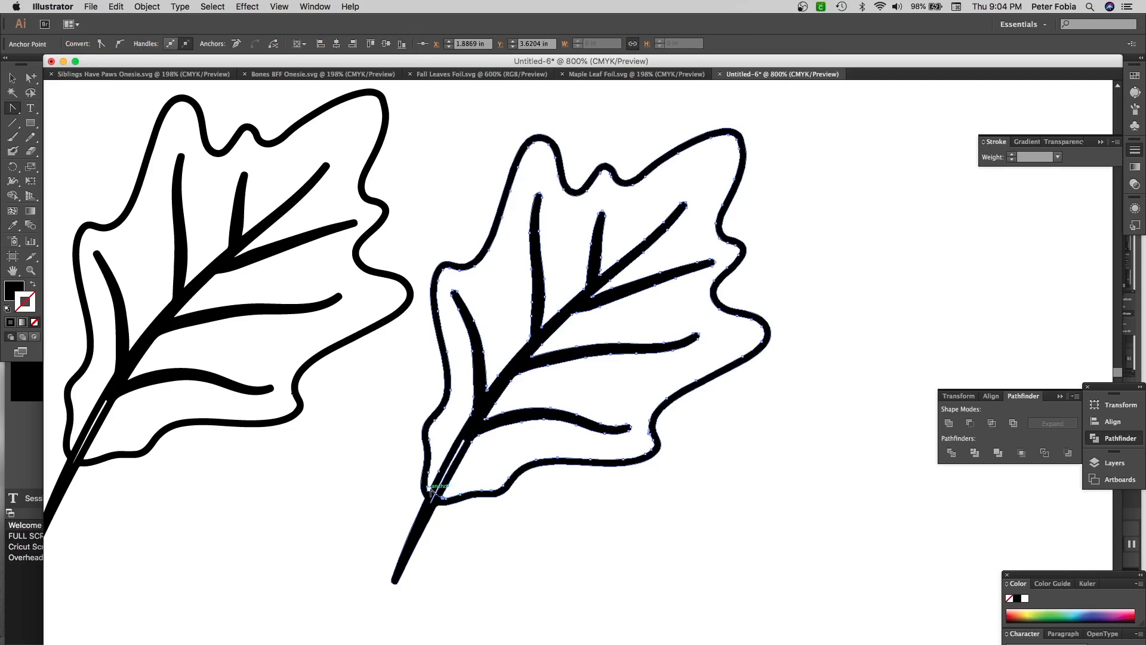
left_click(443, 498)
left_click(443, 491)
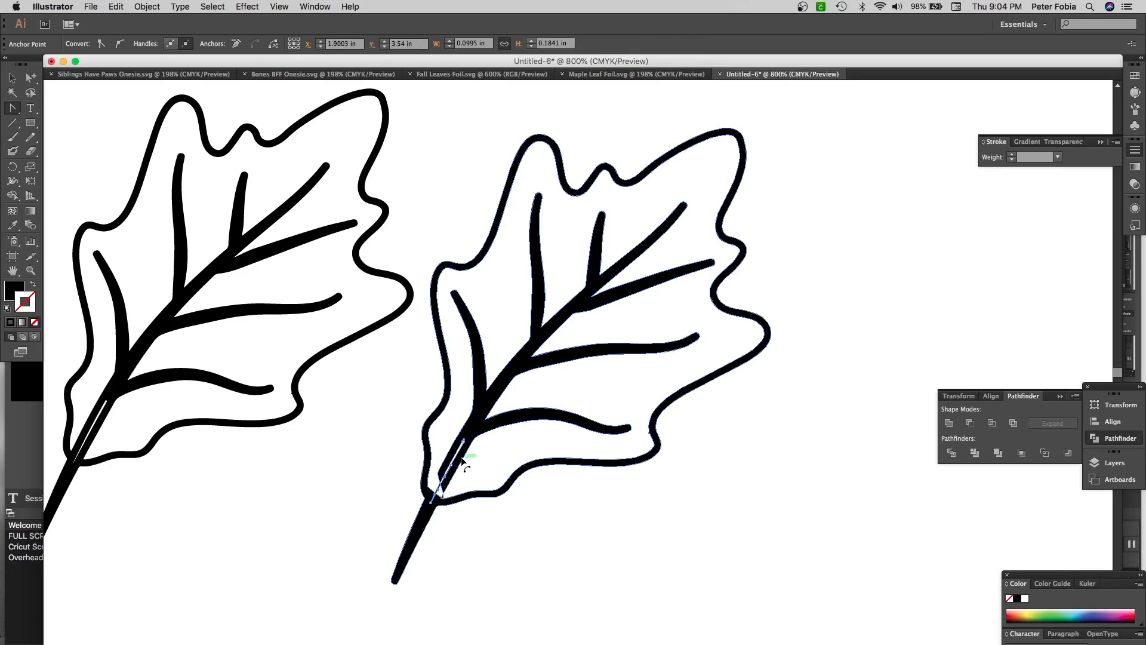
key("Delete")
key("Delete")
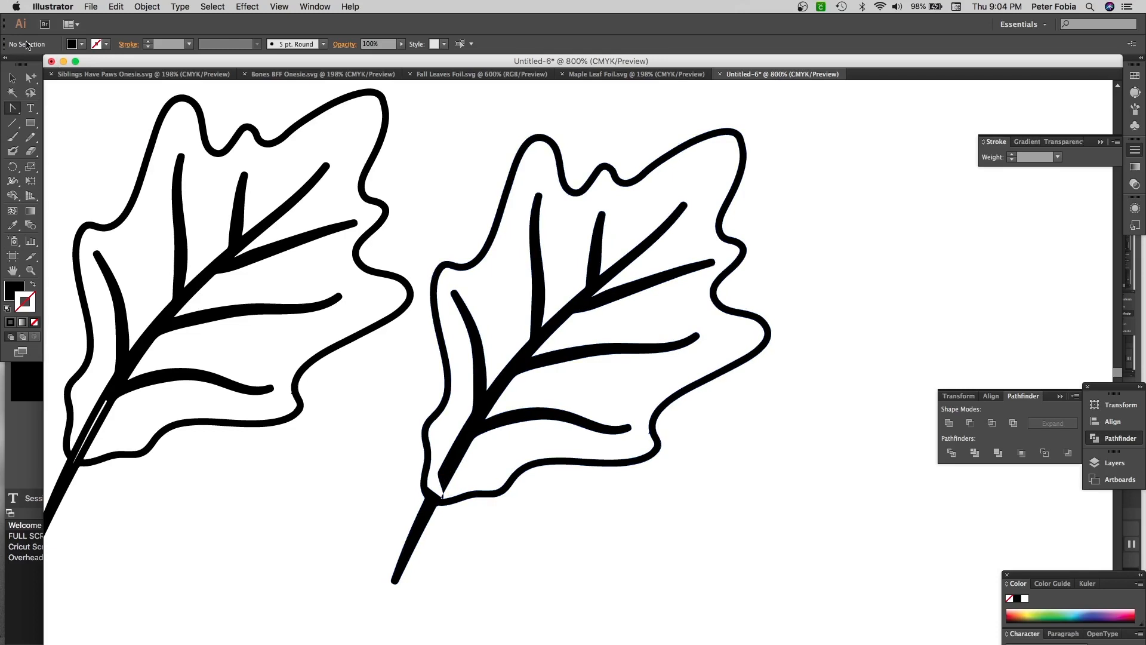
Delete the lower end of the original leaf's central vein, from the stem base up to the lowest side veins
left_click(33, 77)
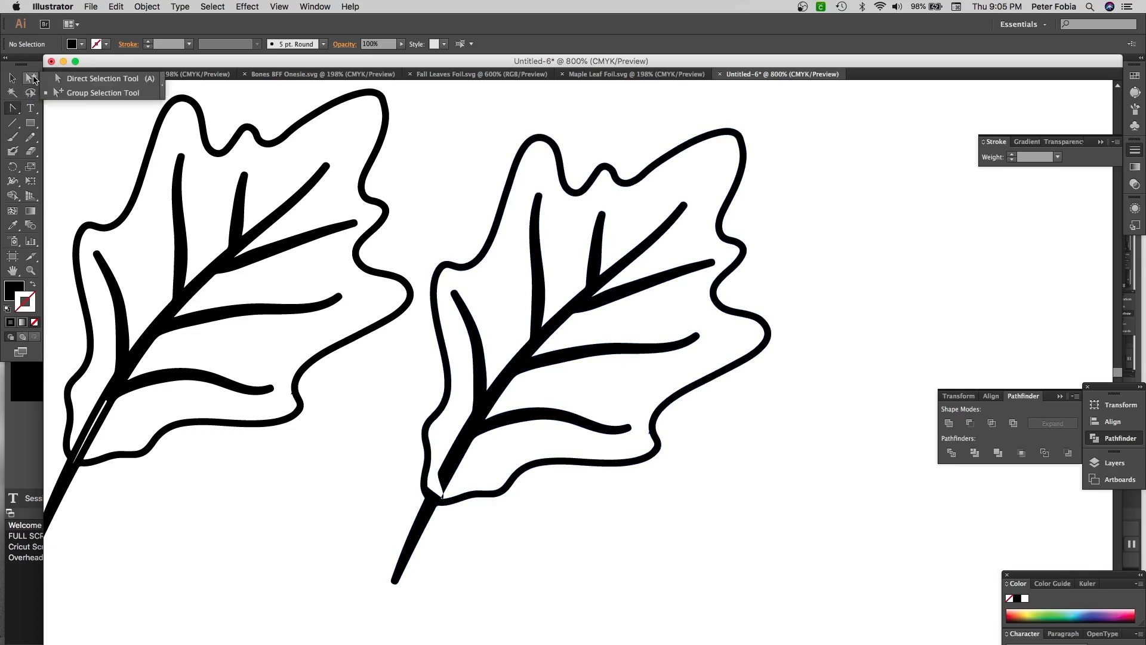
left_click(462, 447)
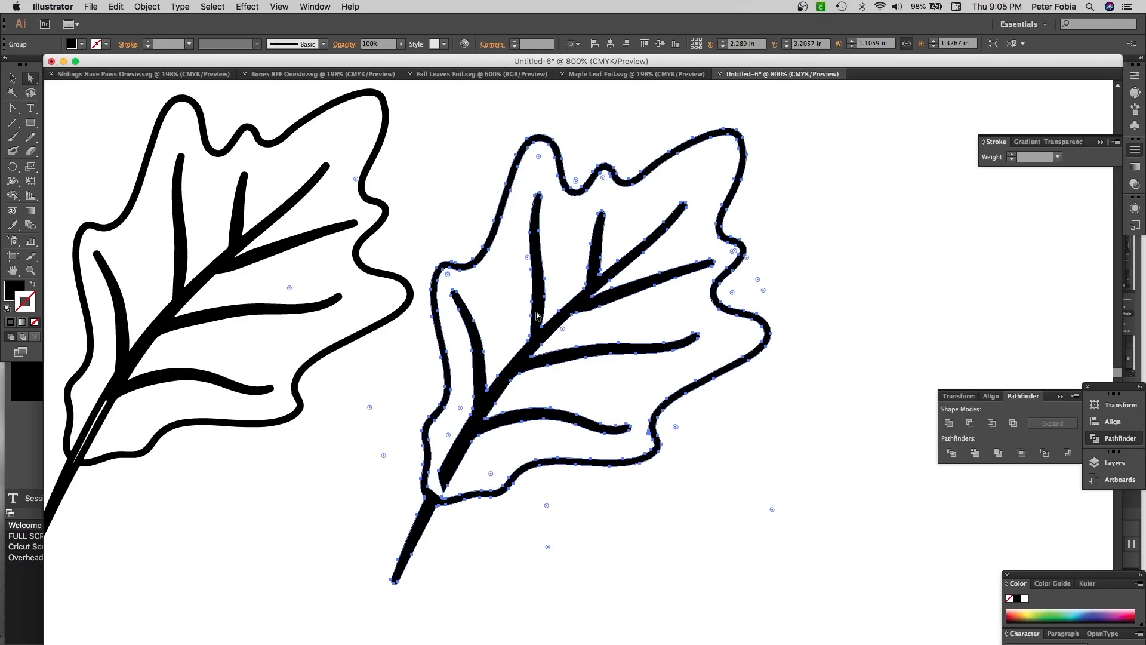
left_click(449, 489)
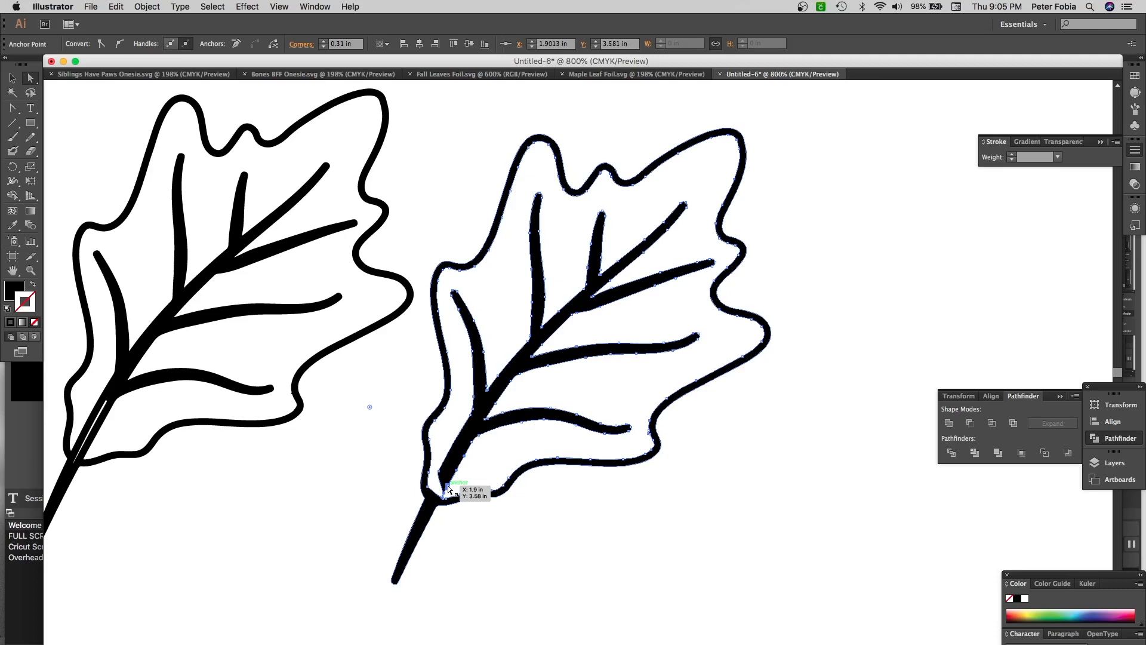
left_click(445, 493)
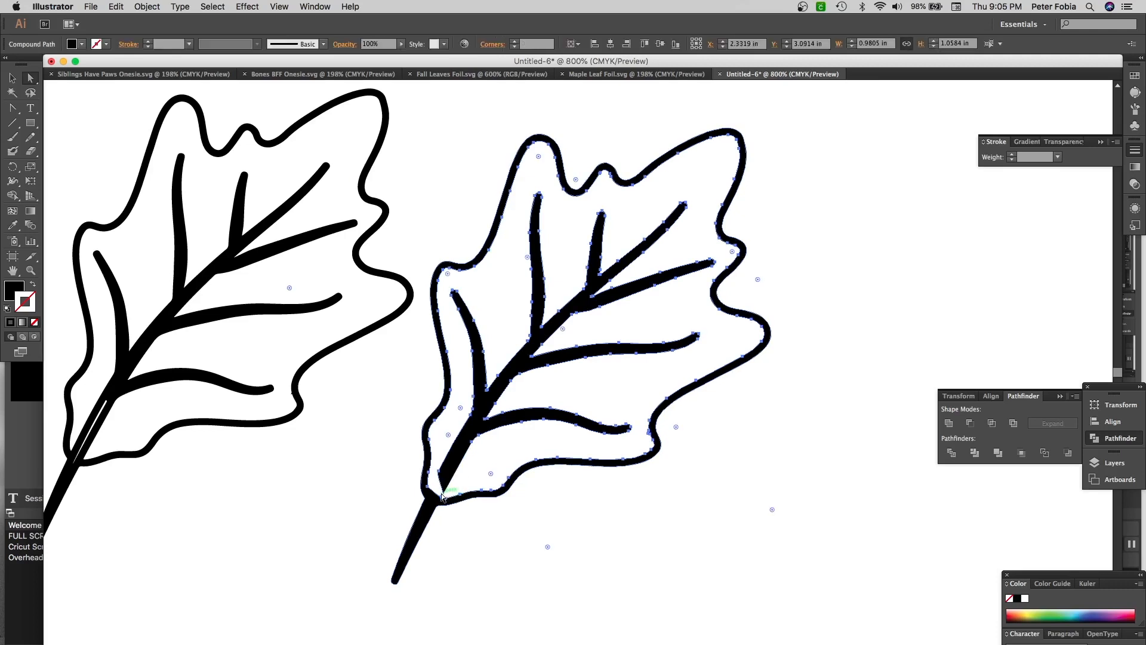
left_click(443, 496)
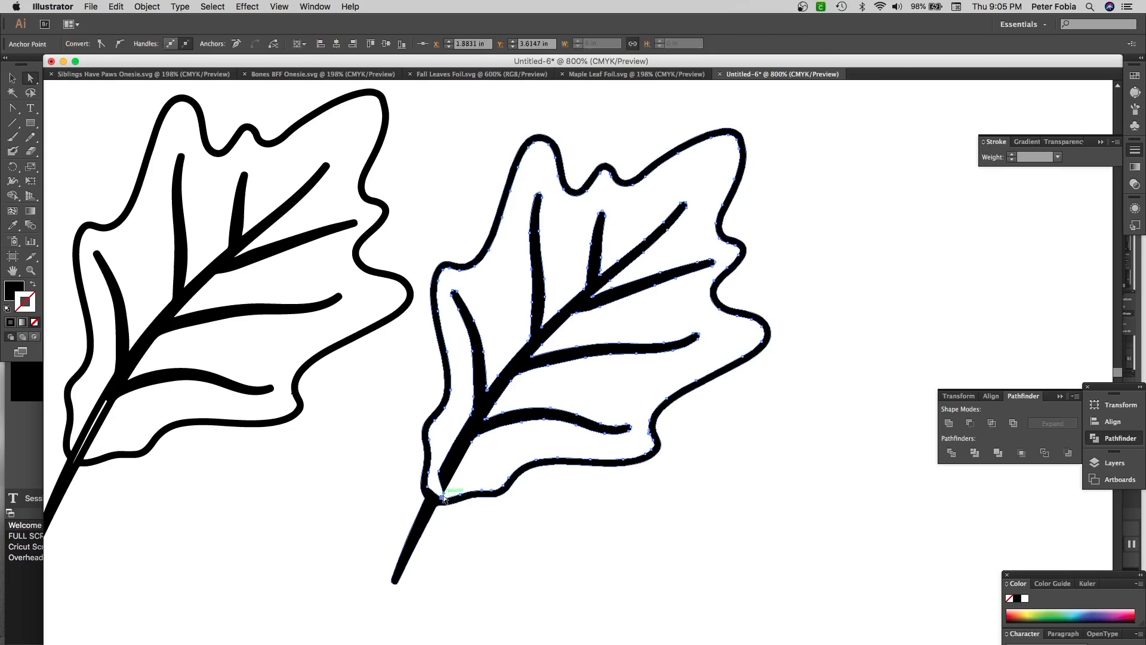
left_click(443, 497)
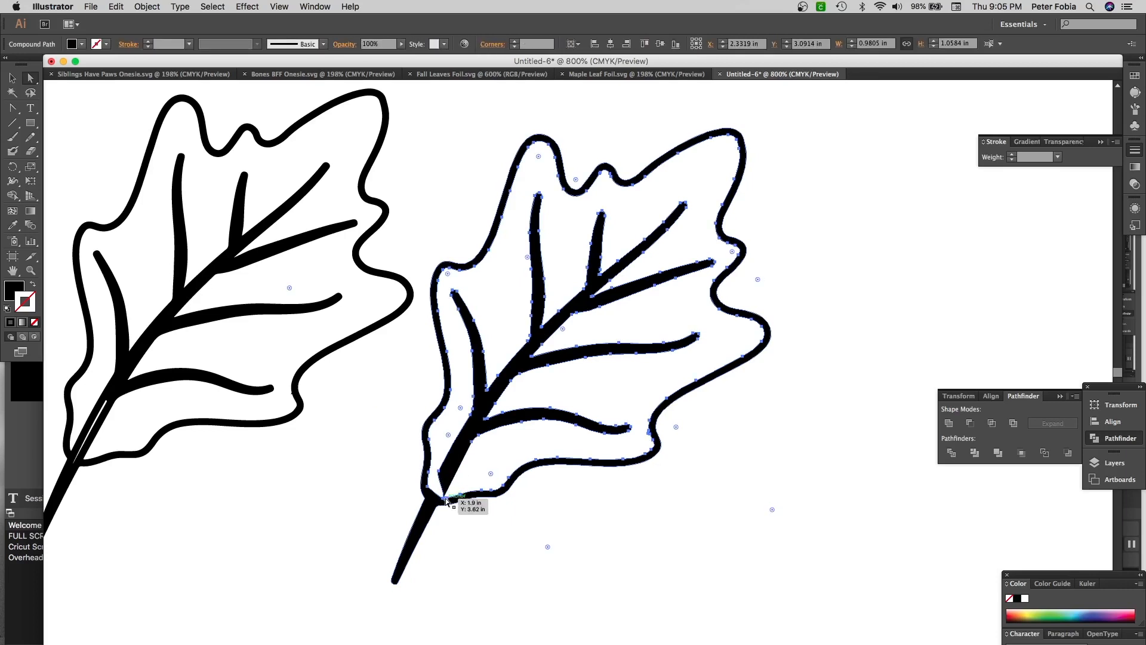
left_click(445, 498)
key("Delete")
key("Delete")
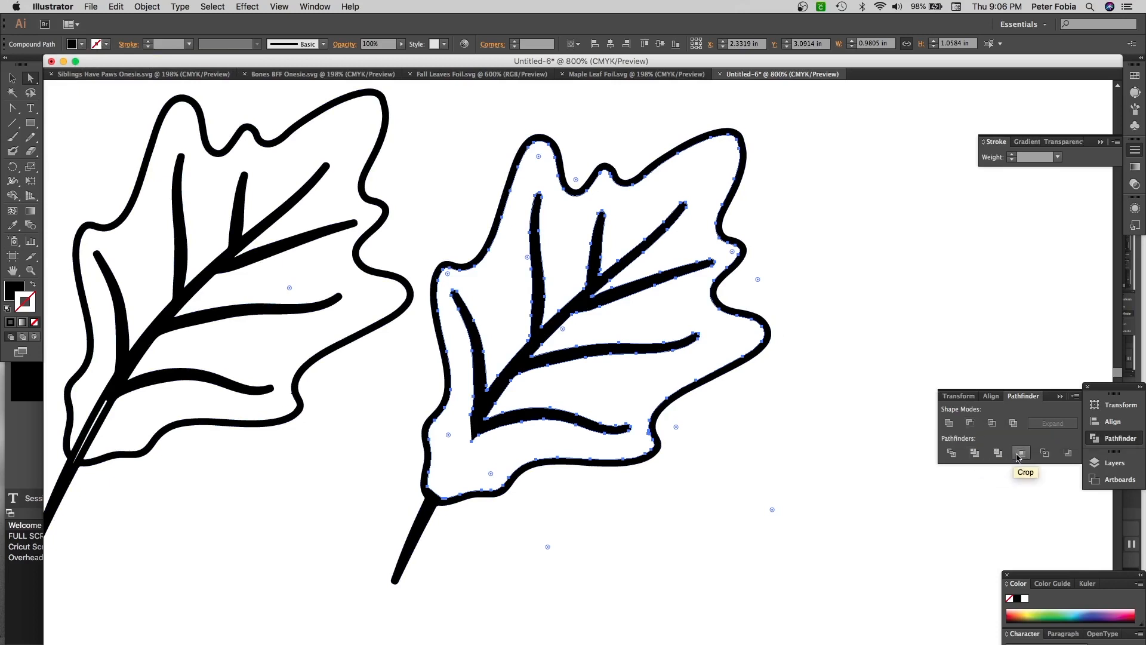
Convert the original leaf to outlines with Pathfinder Outline and delete the right-hand edge of its leftmost vein
left_click(1049, 458)
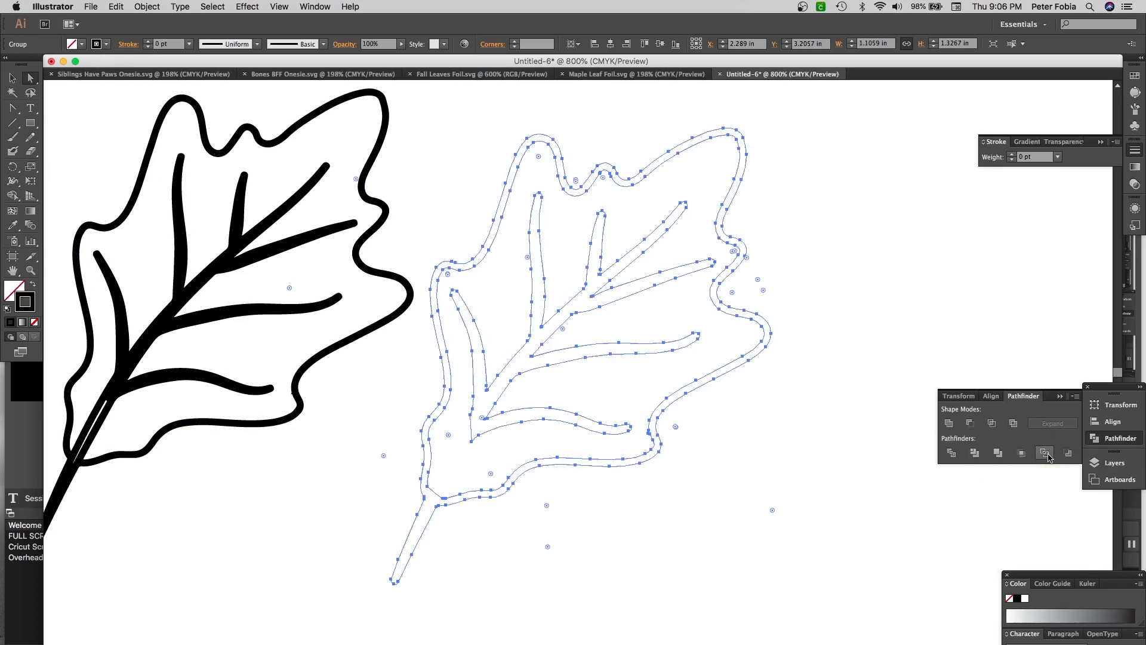
left_click(470, 414)
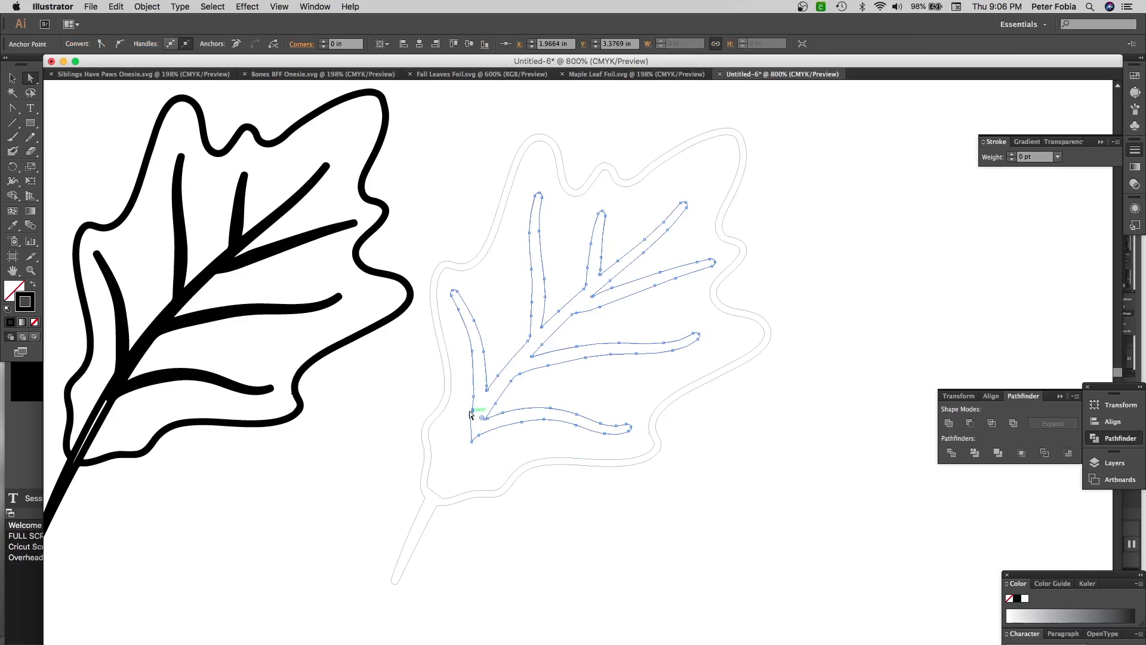
left_click(470, 414, "alt")
left_click(458, 291)
key("Delete")
left_click(474, 320)
key("Delete")
left_click(486, 385)
key("Delete")
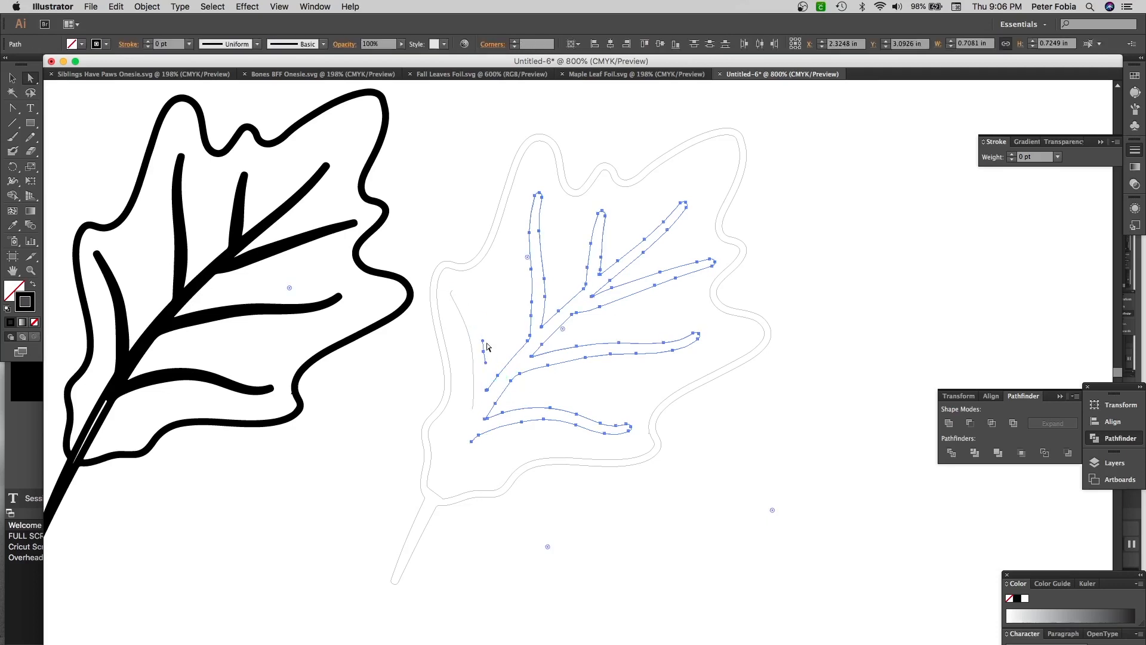
left_click(507, 342)
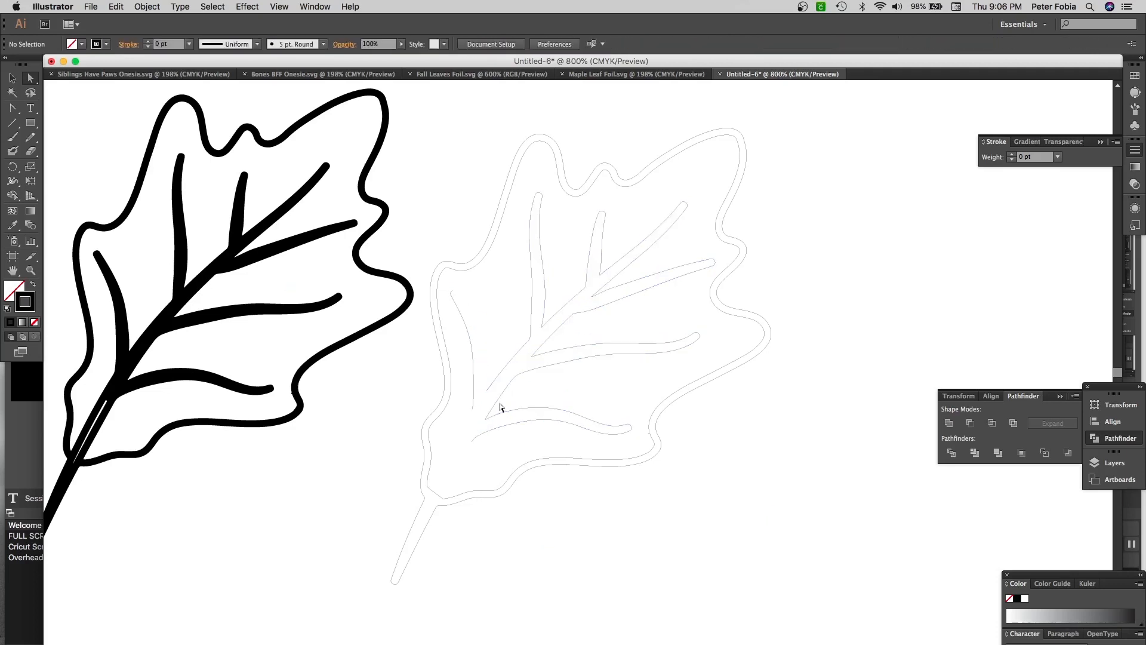
Delete the tip and right-hand edge of the tall upper-left vein, leaving its left edge as a single line
left_click(539, 231)
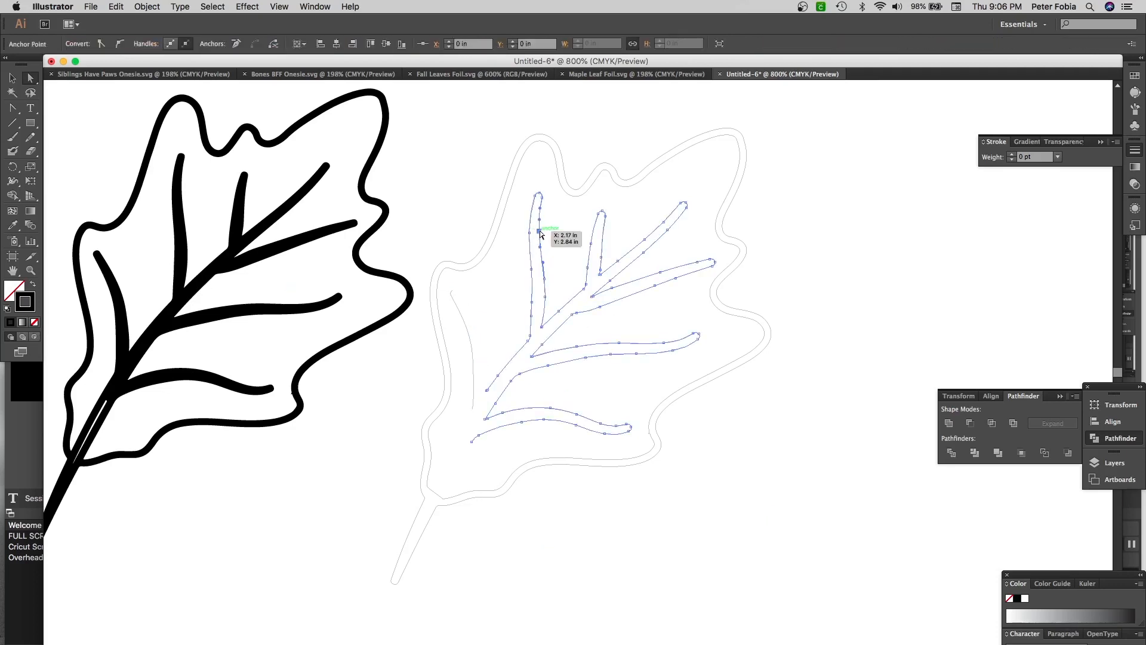
key("Delete")
left_click(539, 193)
key("Delete")
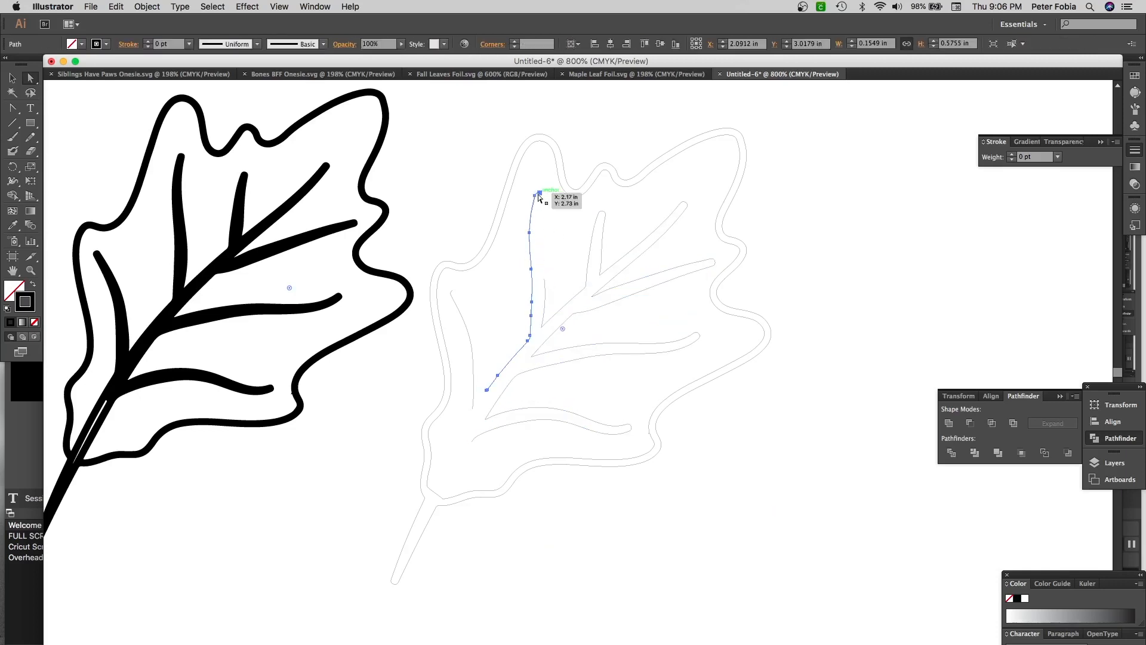
left_click(544, 280)
key("Delete")
left_click(545, 297)
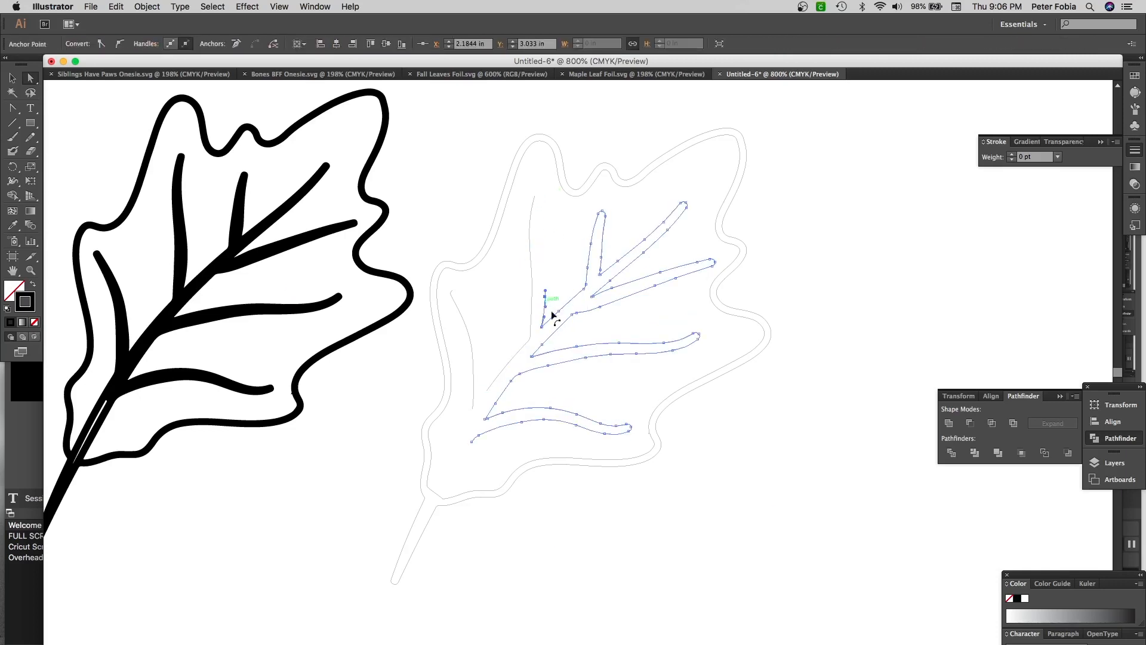
key("Delete")
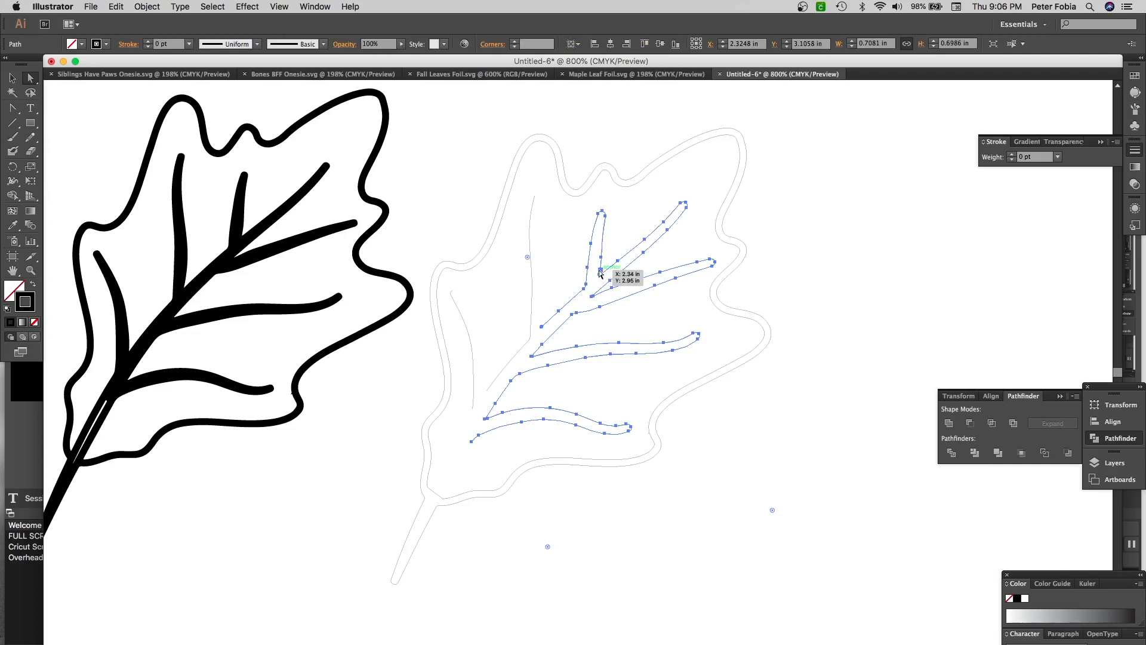
Delete the tip and right-hand edge of the short upper-middle vein, leaving its left edge as a single line
left_click(601, 271)
key("Delete")
left_click(601, 257)
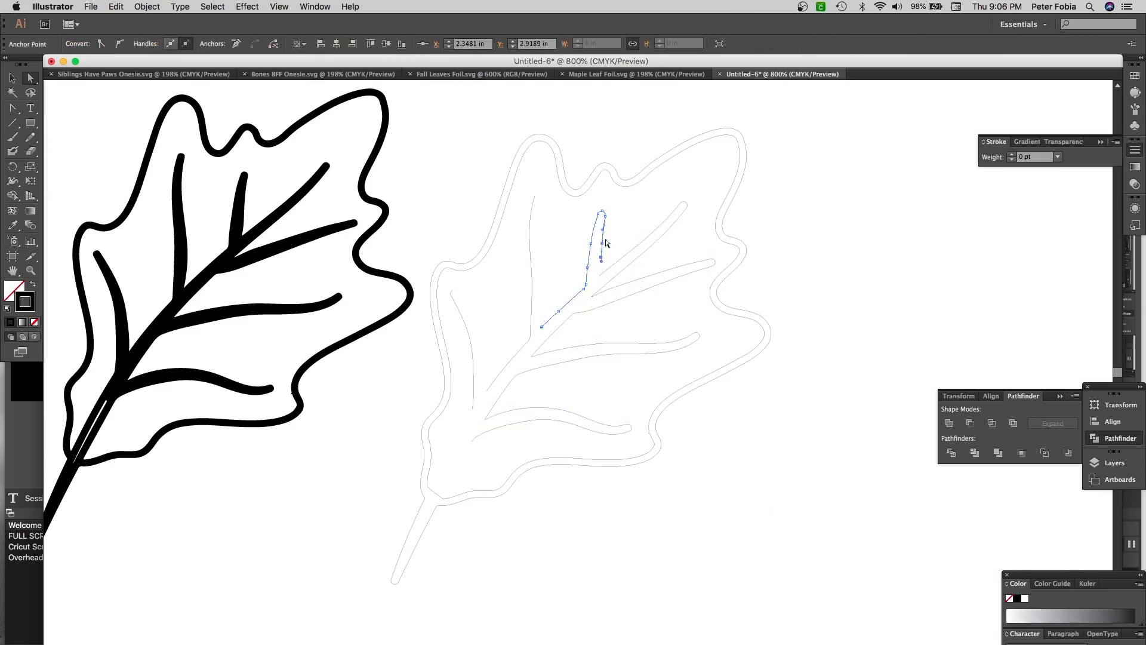
key("Delete")
left_click(604, 216)
left_click(603, 210)
key("Delete")
Delete the lower edges of the two upper-right veins and the corner point joining them
left_click(604, 284)
key("Delete")
left_click(593, 296)
key("Delete")
left_click(623, 297)
key("Delete")
Delete the upper edges of the two lower-right veins and the adjoining central vein segments, keeping each vein's lower edge
left_click(625, 344)
key("Delete")
key("Delete")
left_click(505, 391)
key("Delete")
left_click(487, 420)
key("Delete")
left_click(628, 425)
key("Delete")
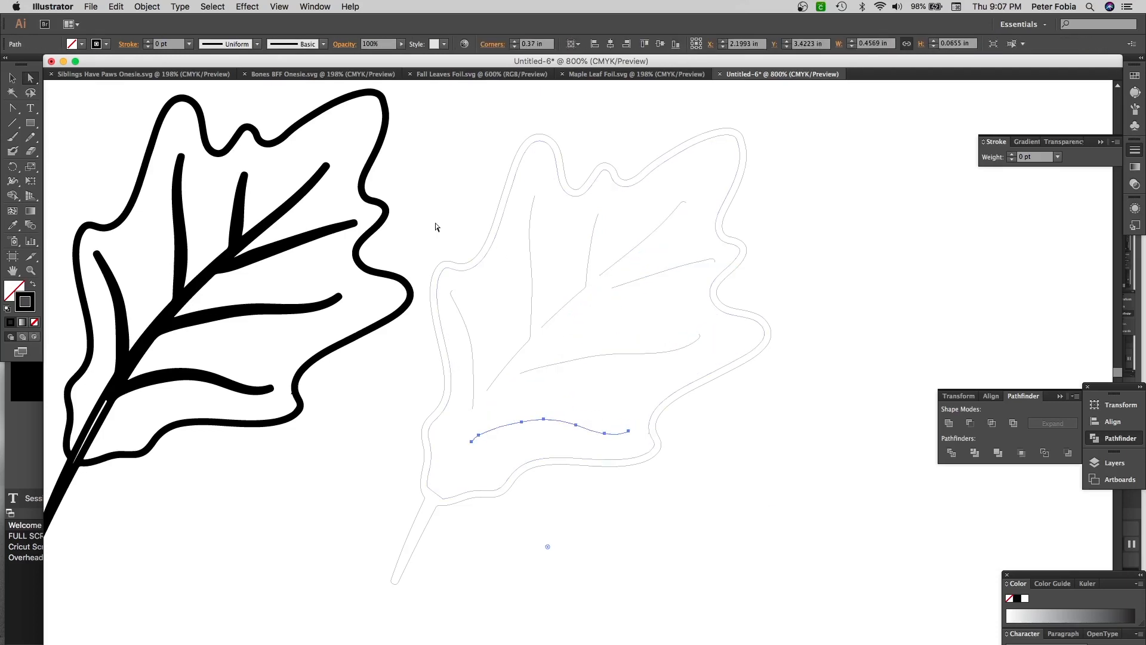
Select the whole outlined leaf and set its stroke weight to 1 pt
left_click(12, 78)
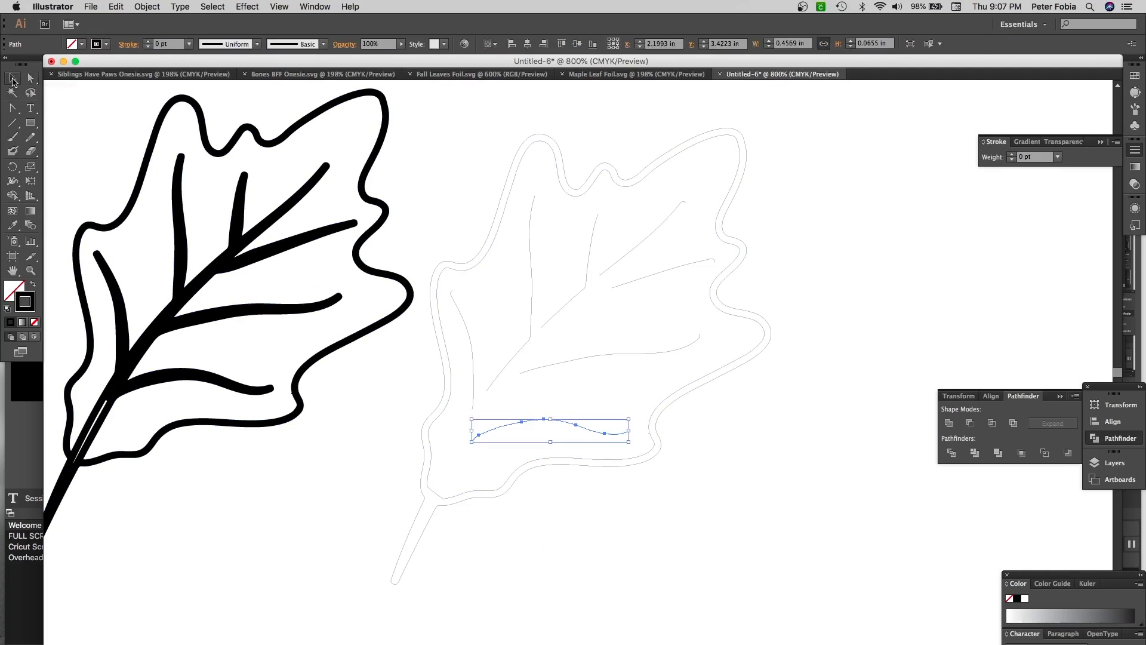
left_click_drag(850, 547, 433, 148)
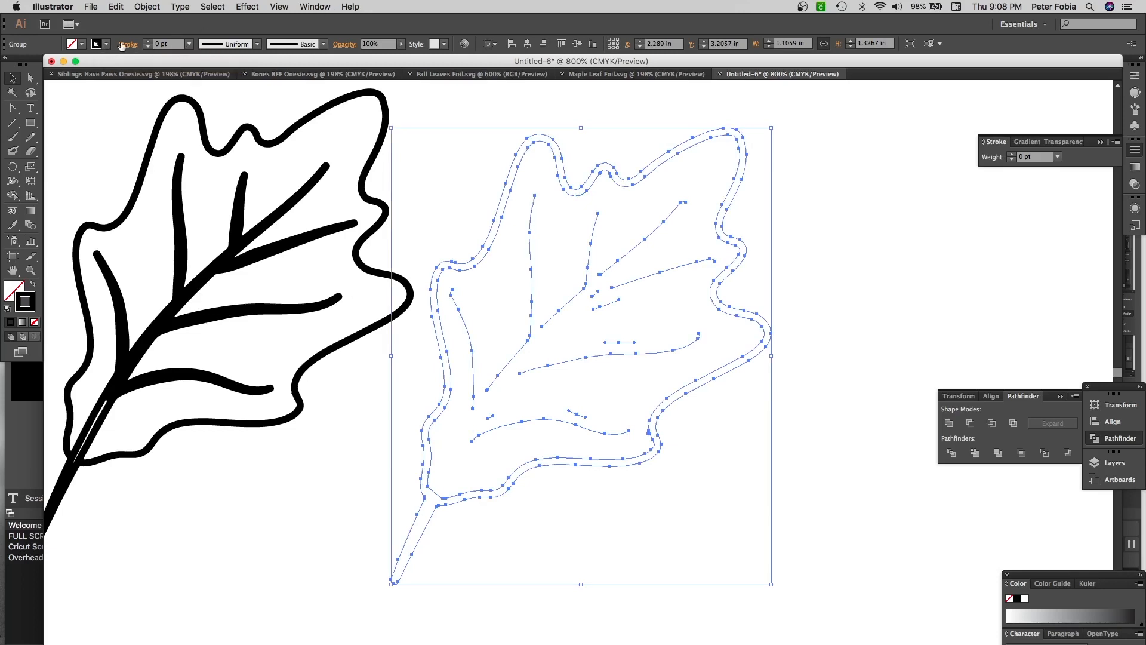
left_click(148, 42)
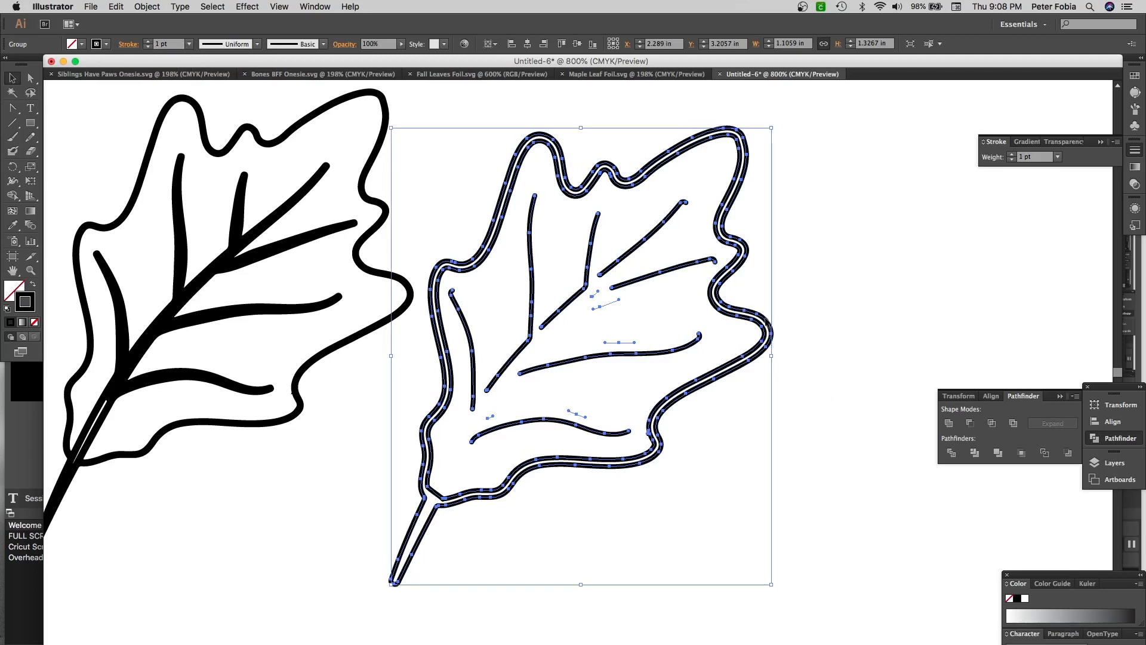
Delete the stray leftover path segments beside the inner ends of the two upper-right veins
left_click(604, 291)
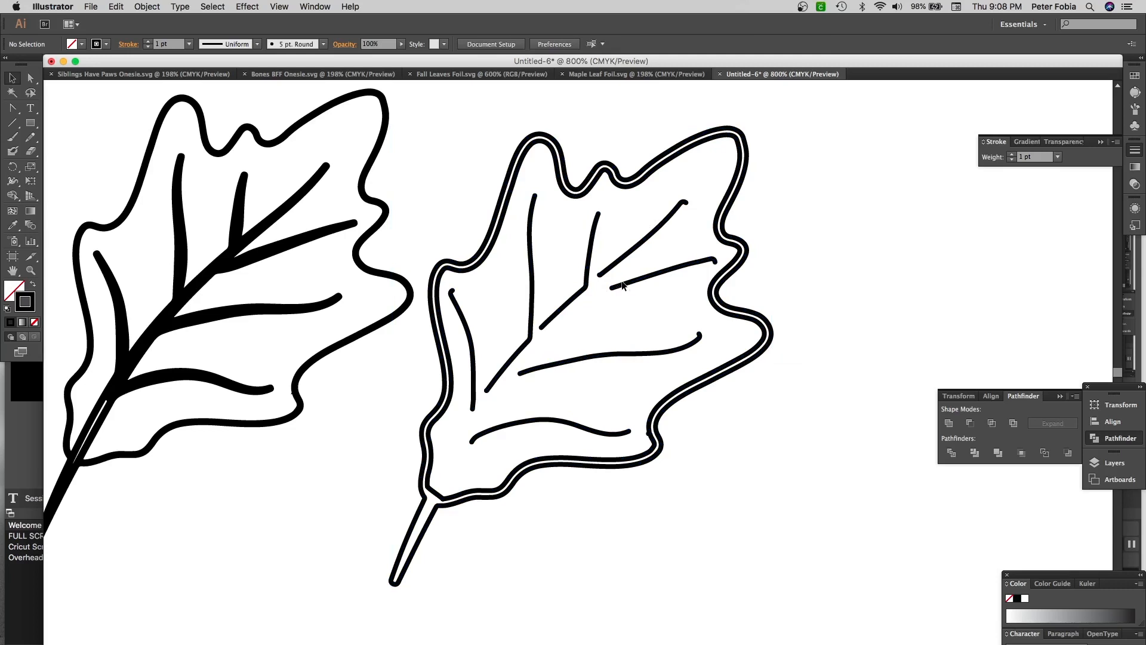
left_click(604, 290)
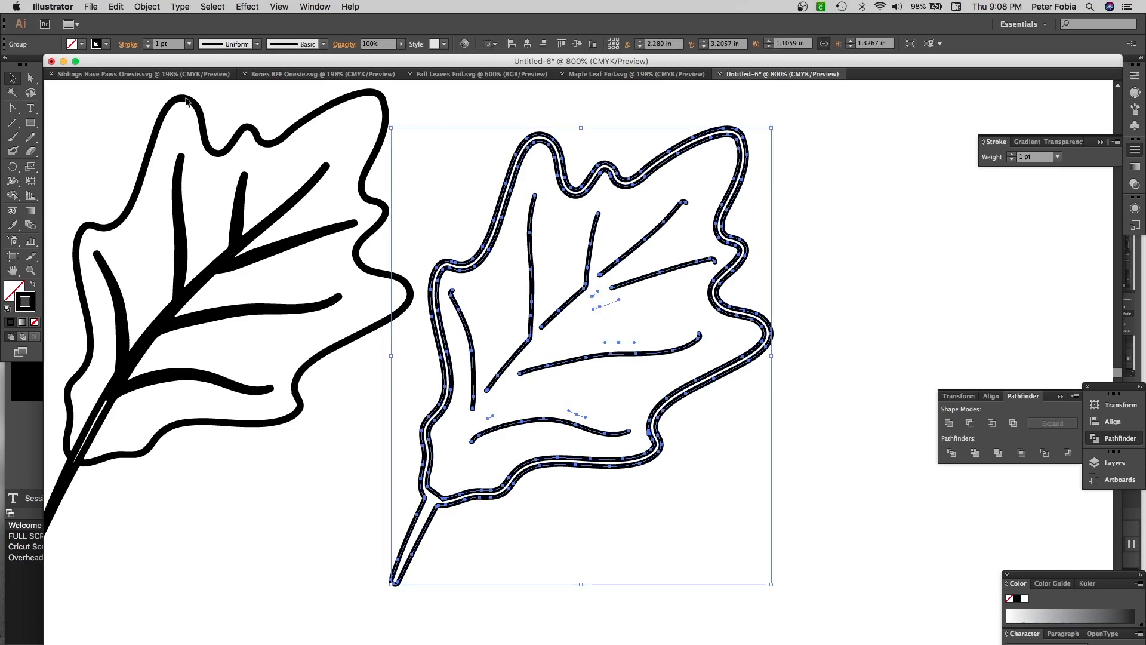
left_click(31, 77)
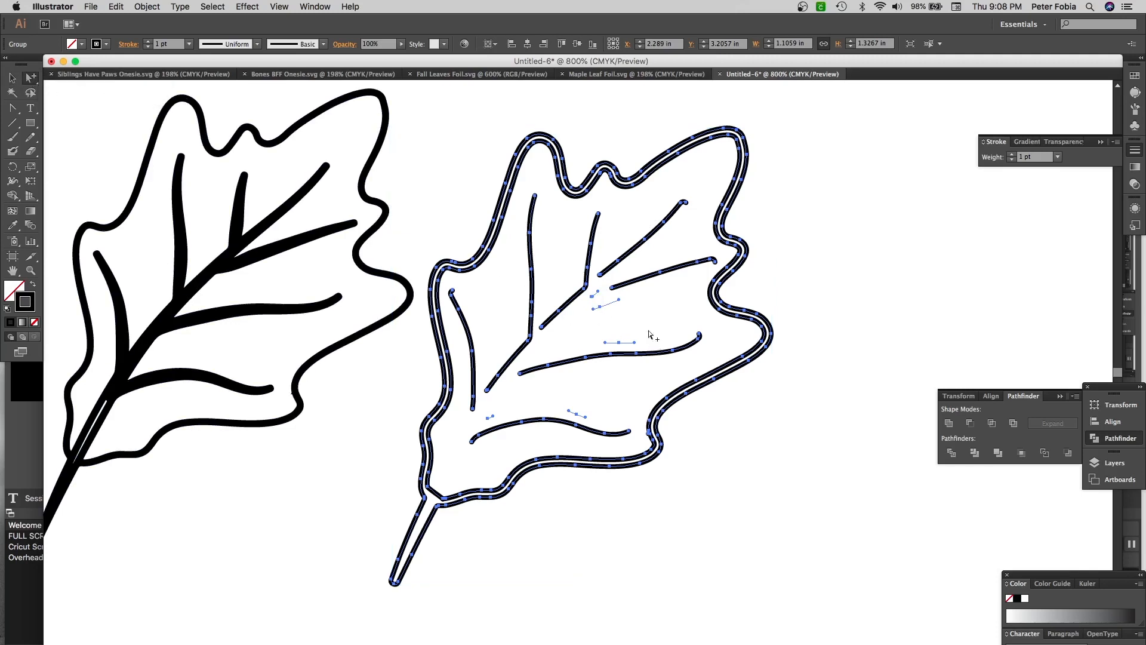
left_click(597, 295)
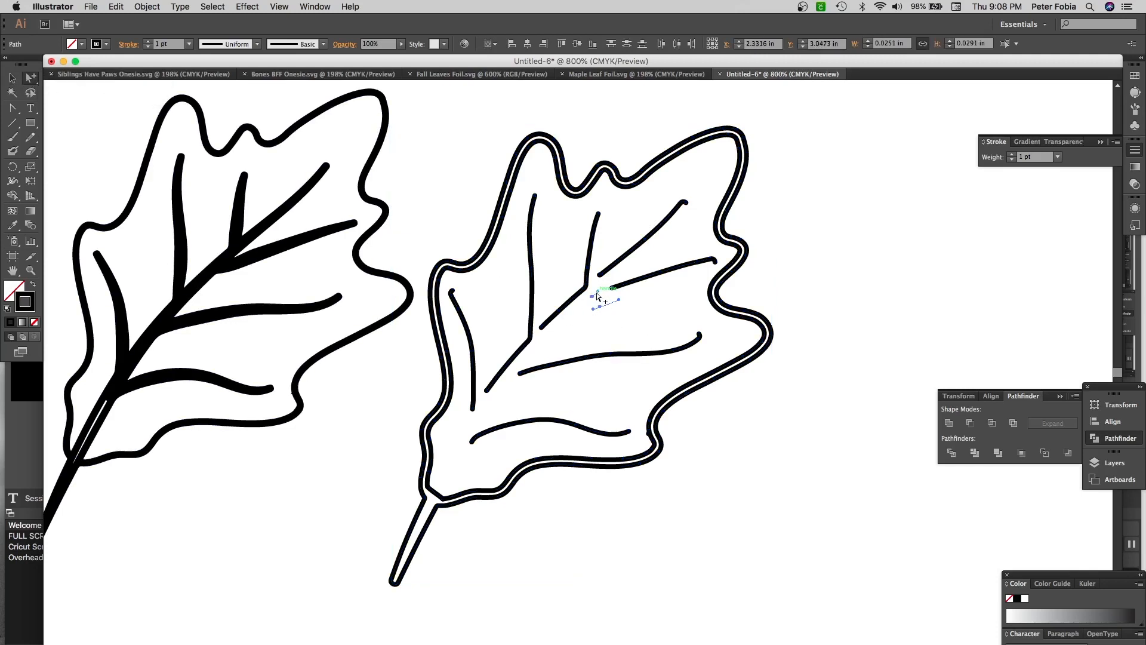
key("Delete")
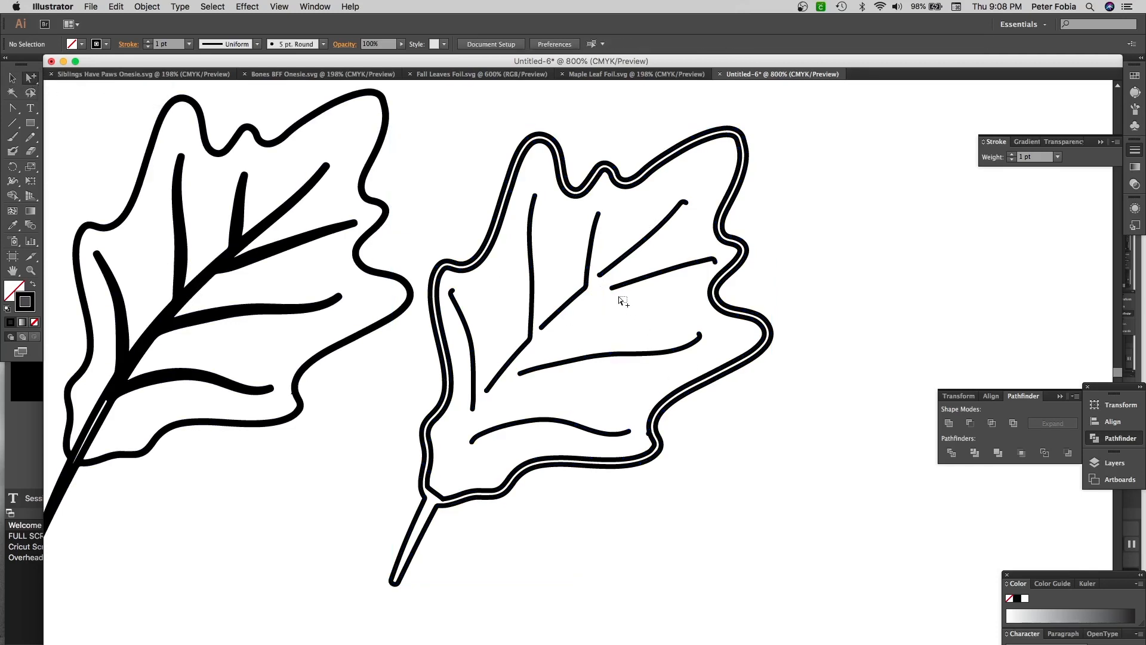
Find and delete the remaining stray path fragments around the two lower-right veins and the lower-left vein
key("super+a")
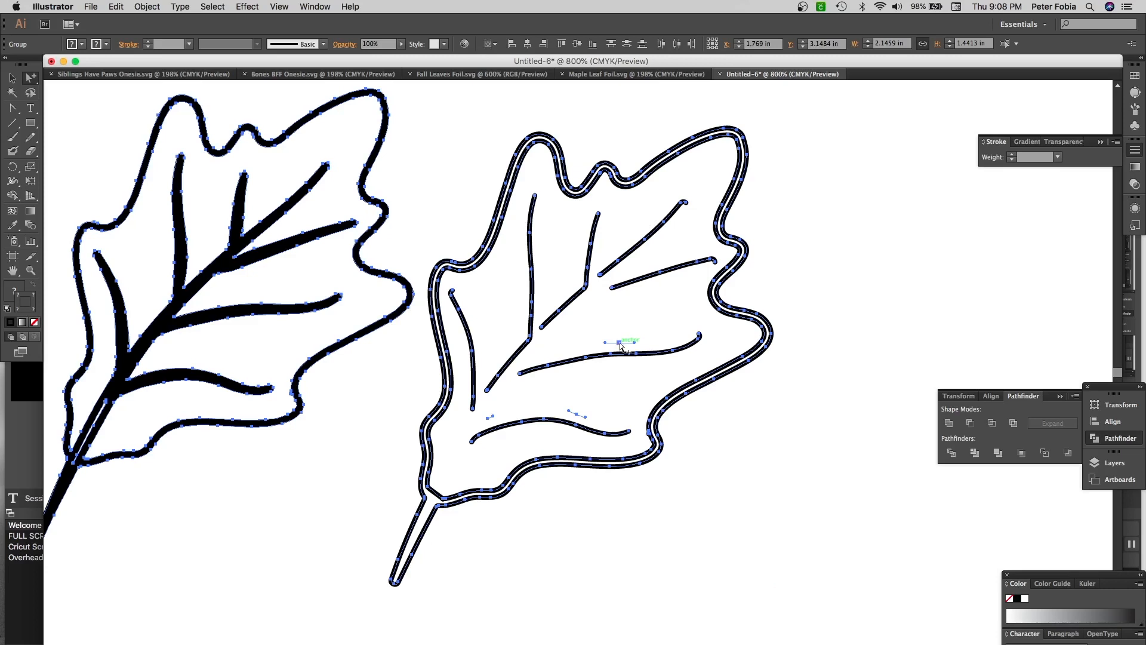
left_click(593, 422)
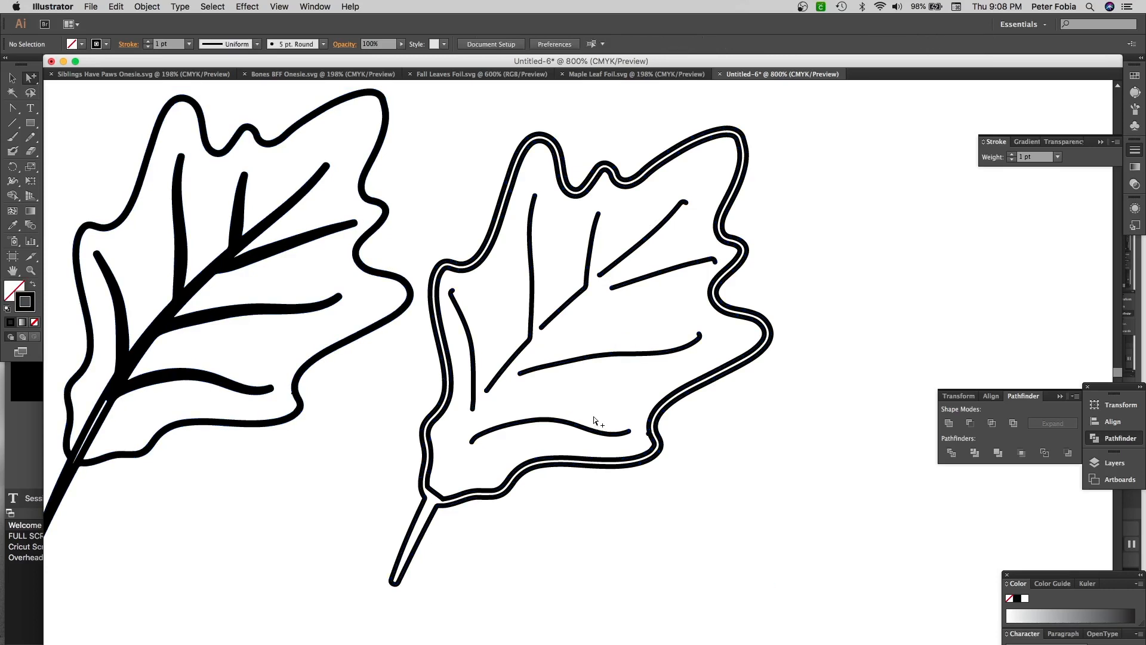
key("super+a")
left_click(593, 417)
key("Delete")
key("super+a")
left_click(489, 417)
key("Delete")
Extend the lower end of the central vein down towards the leaf base as a single line
left_click(14, 109)
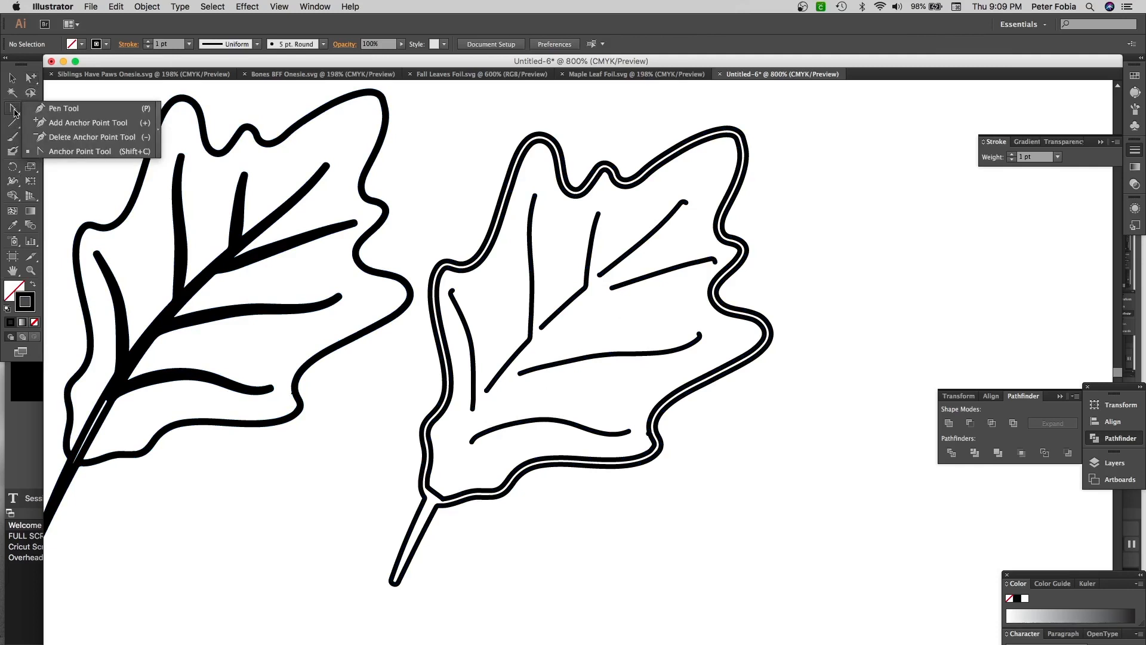
left_click(64, 151)
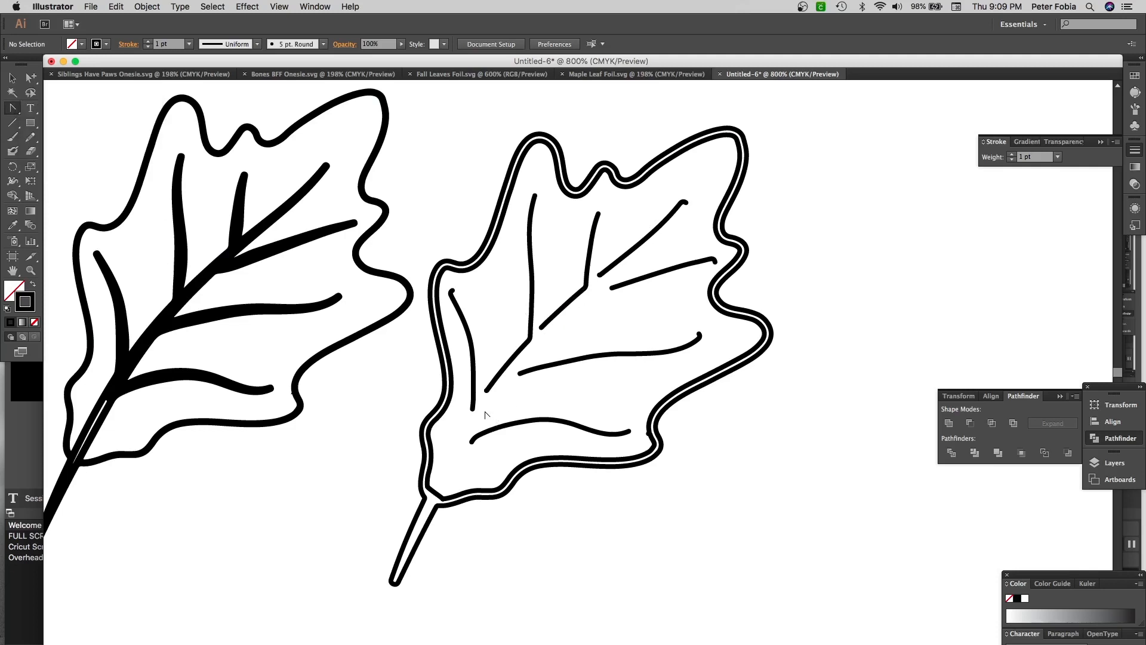
left_click(486, 390)
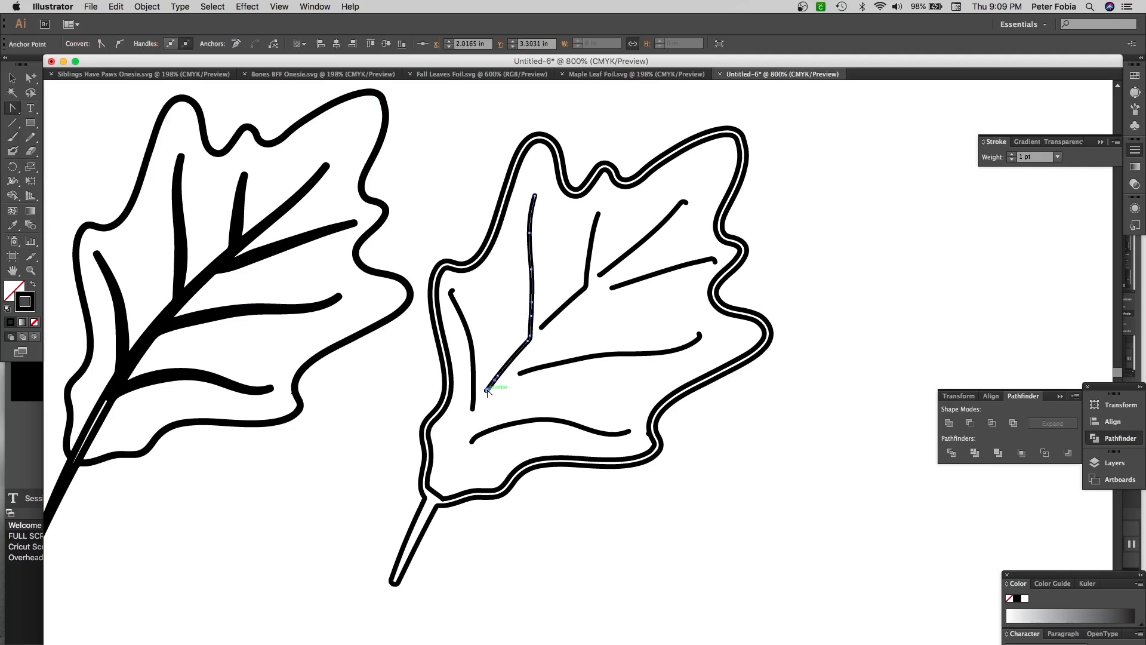
left_click_drag(488, 390, 456, 440)
left_click(454, 457)
key("minus")
left_click(487, 391)
key("shift+c")
Extend the inner ends of the short upper-middle vein and the two upper-right veins to meet the central vein
left_click_drag(542, 327, 531, 338)
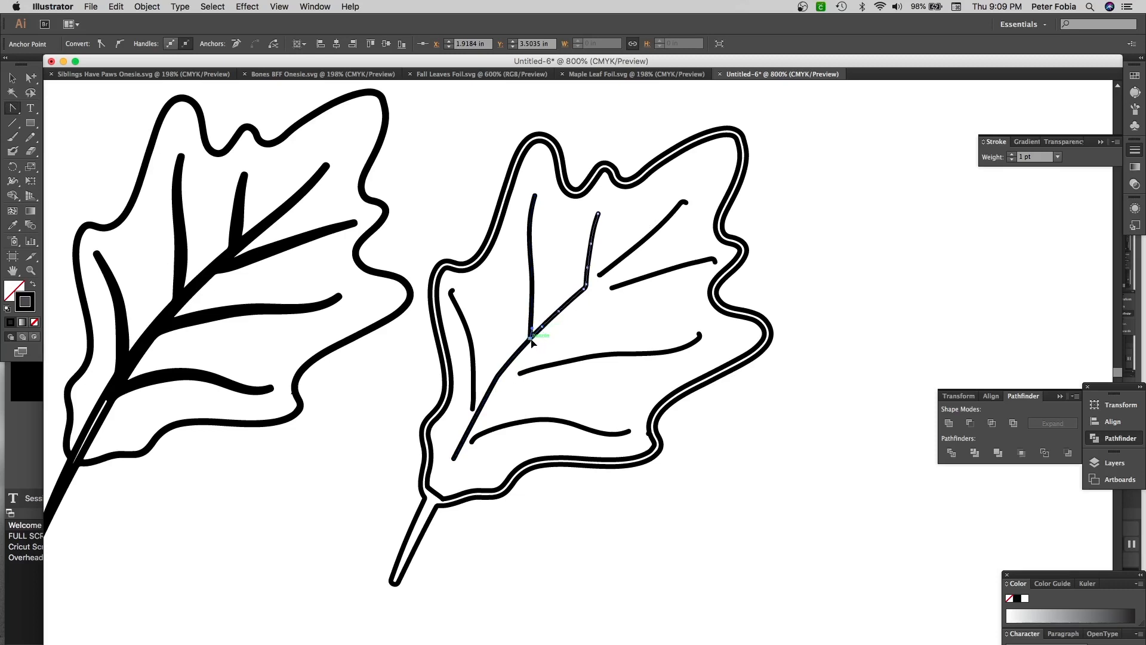
left_click(600, 274)
left_click(586, 289)
left_click_drag(585, 289, 585, 289)
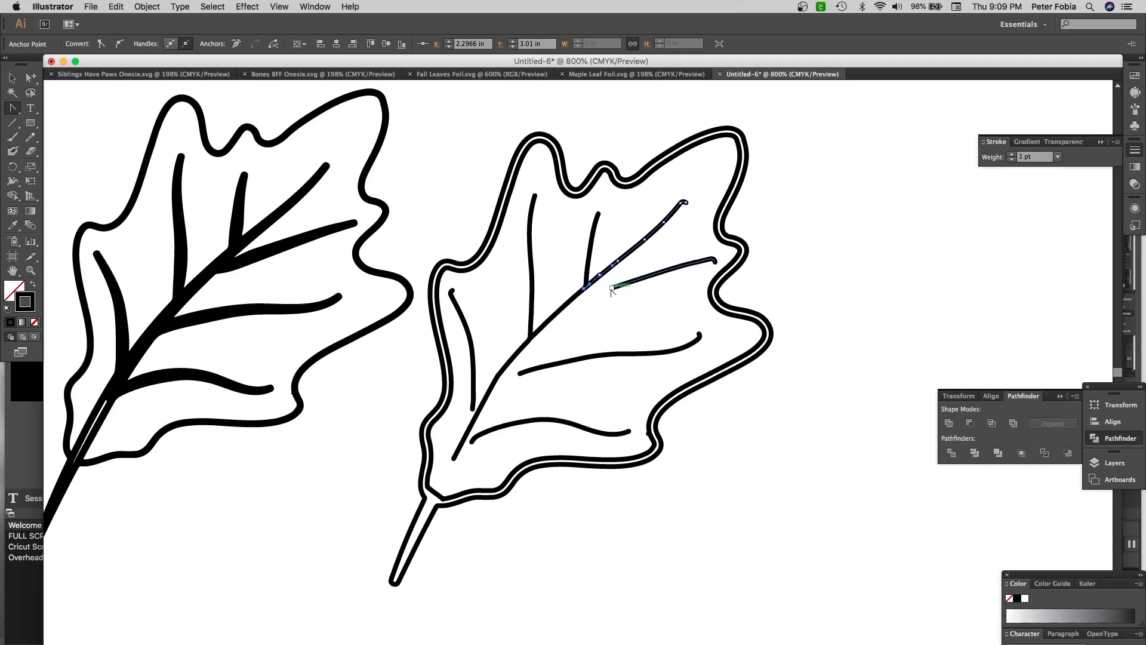
left_click_drag(611, 288, 579, 293)
Remove the hooked tip anchor points from the veins and extend the two lower-right veins to the central vein
key("super+z")
left_click(670, 350)
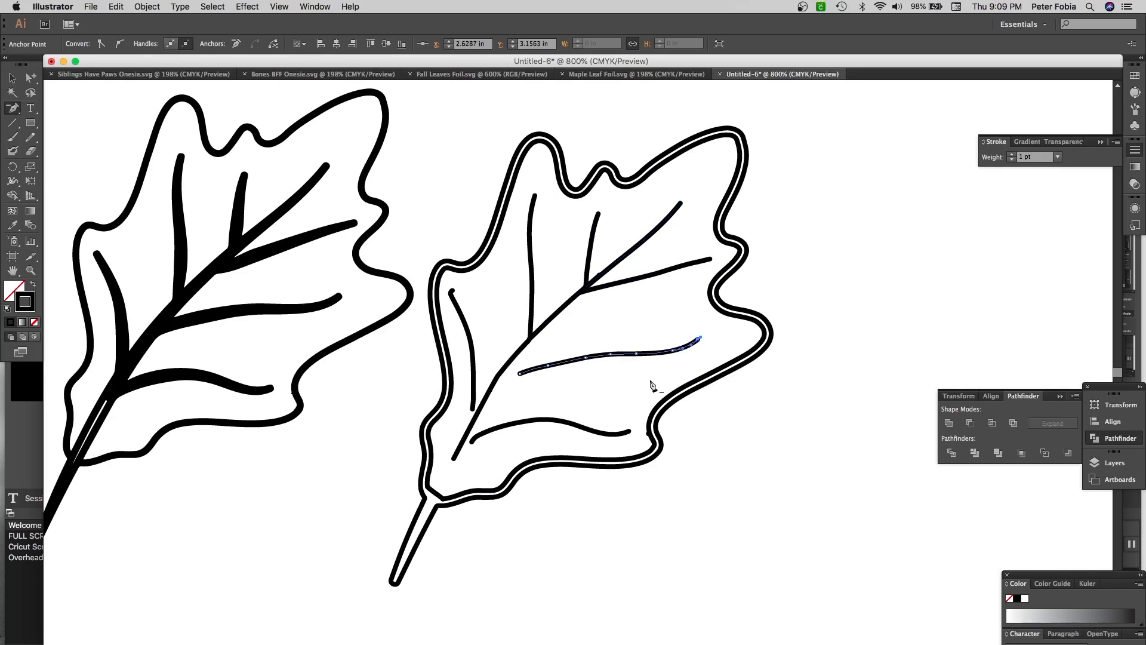
left_click_drag(514, 373, 494, 380)
left_click_drag(472, 442, 464, 441)
key("minus")
left_click(452, 290)
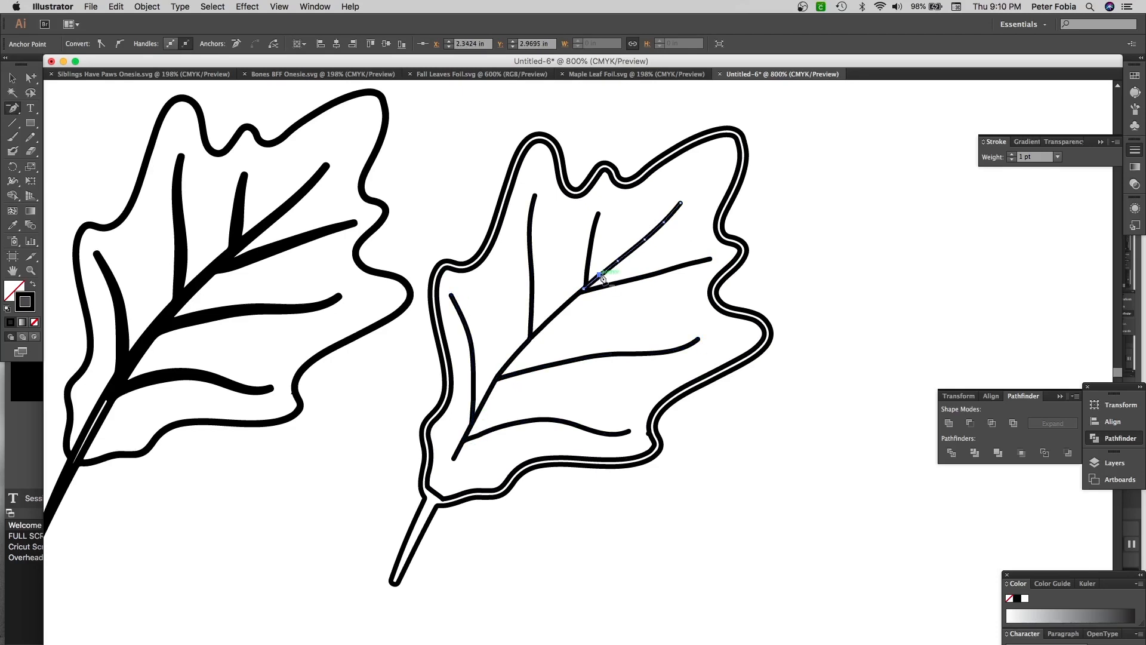
Adjust the inner ends of the lower-left and two lower-right veins so they meet the central vein cleanly
key("super+a")
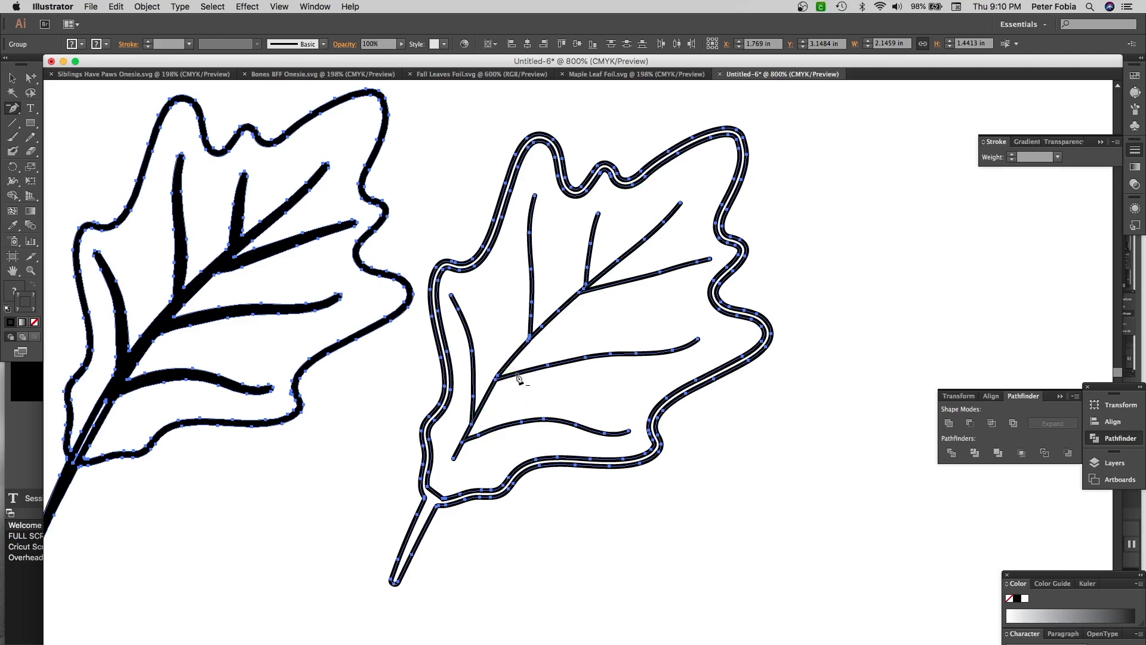
key("v")
left_click(467, 440)
left_click(480, 445)
key("a")
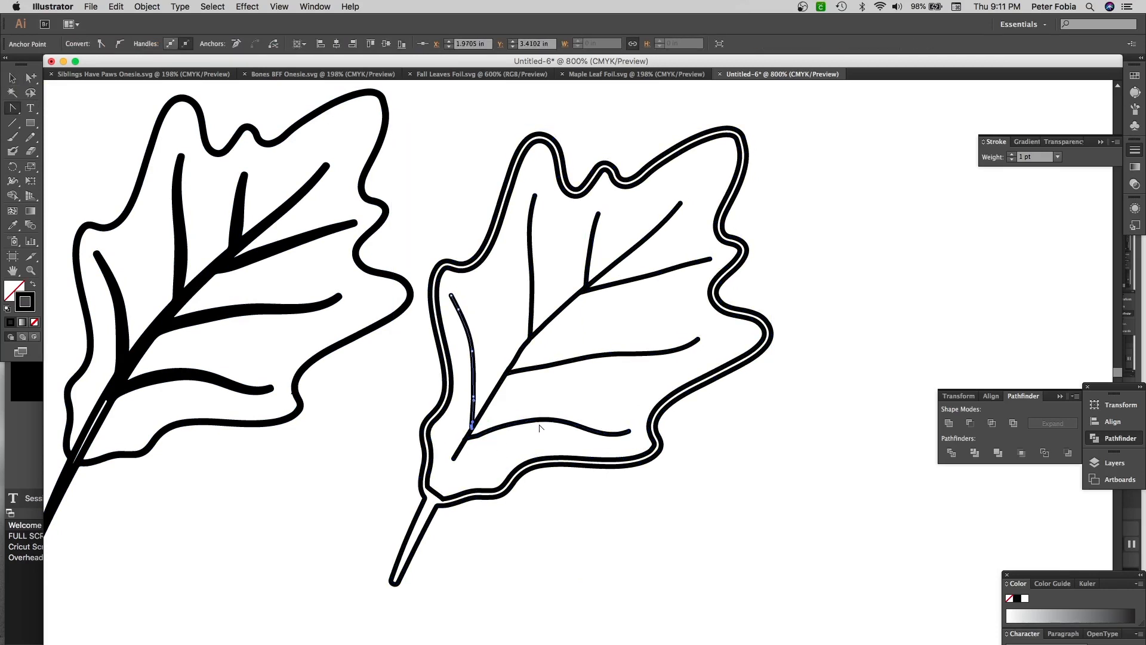
left_click(469, 435)
left_click(467, 441)
key("v")
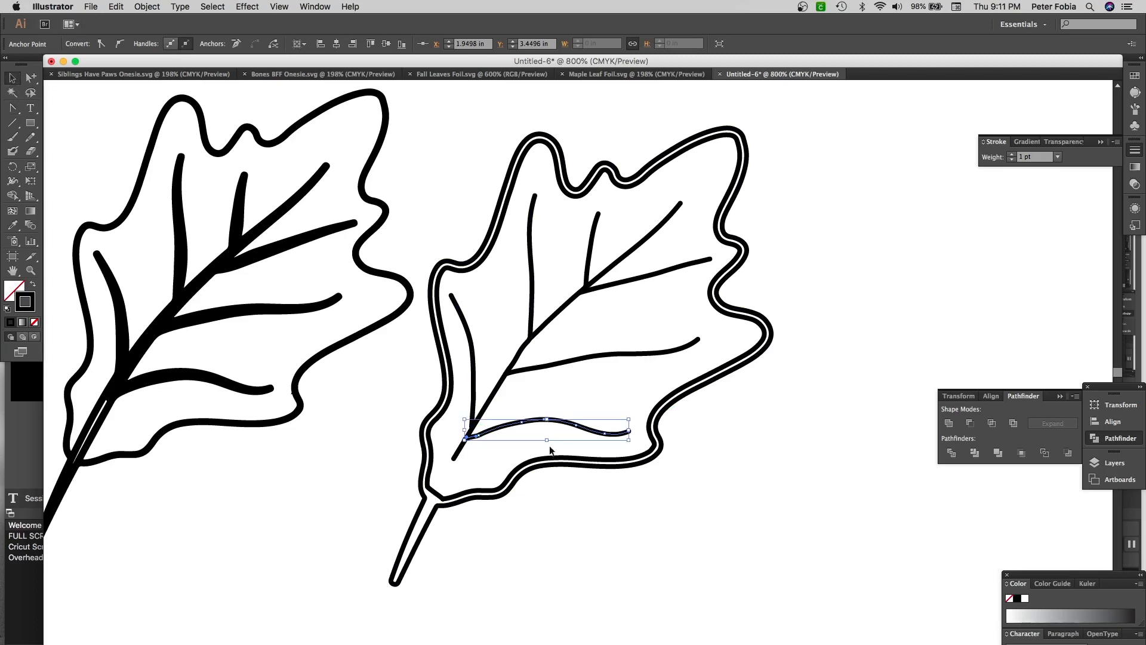
Ungroup the single-line leaf and clear the selection
left_click_drag(485, 454, 607, 287)
left_click(739, 328)
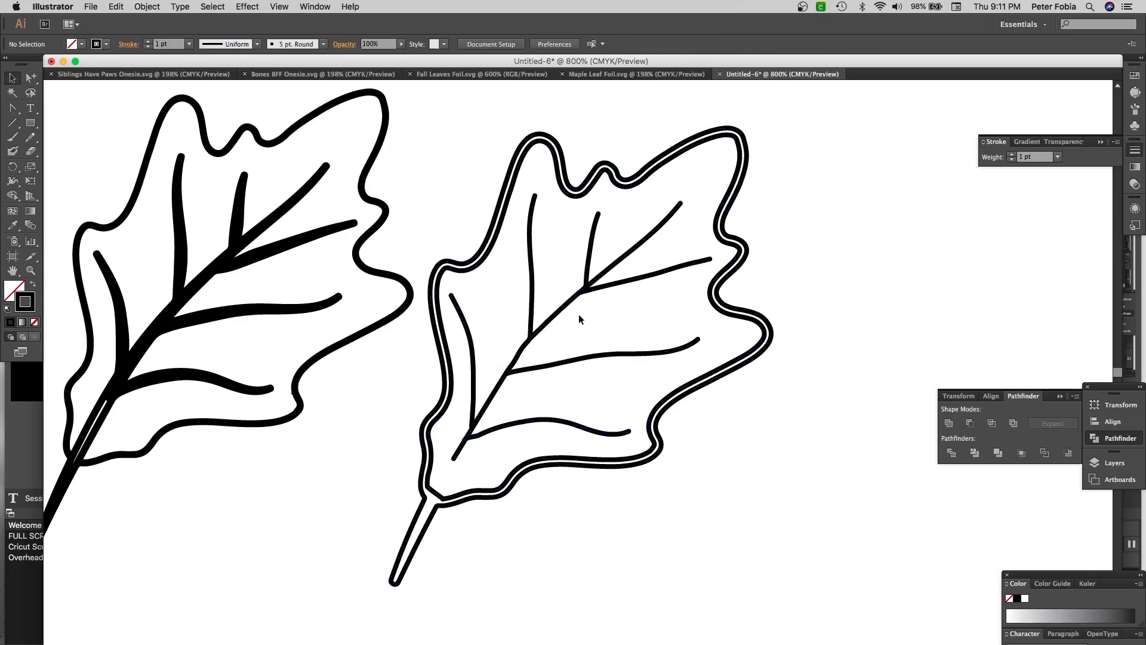
left_click(599, 286)
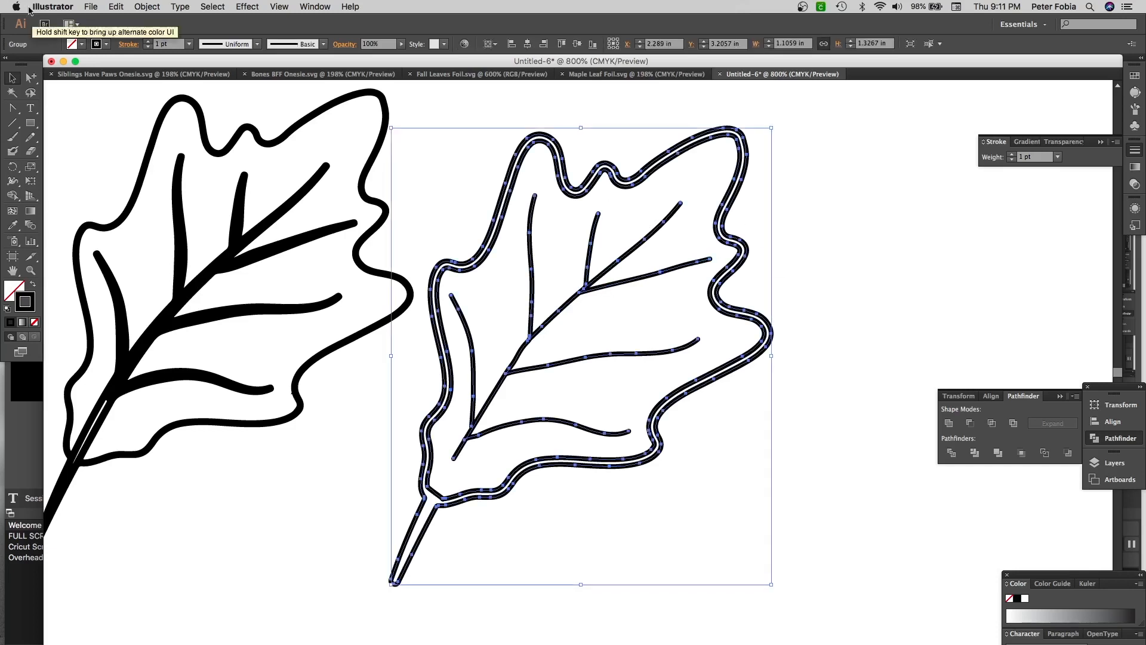
right_click(634, 306)
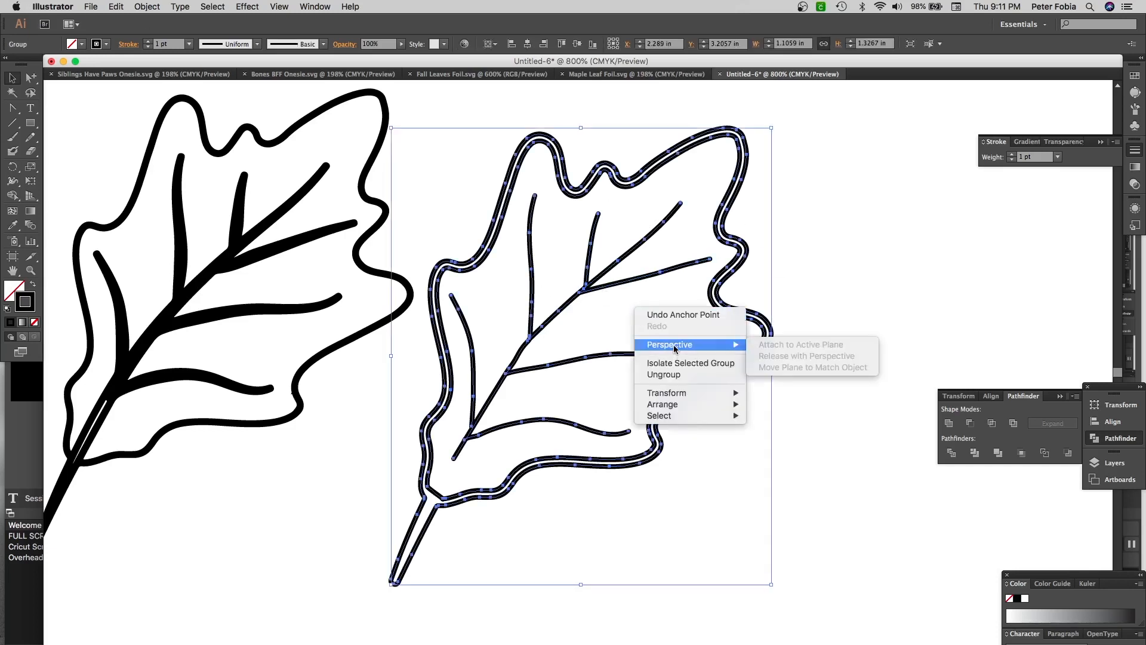
left_click(700, 375)
left_click(898, 216)
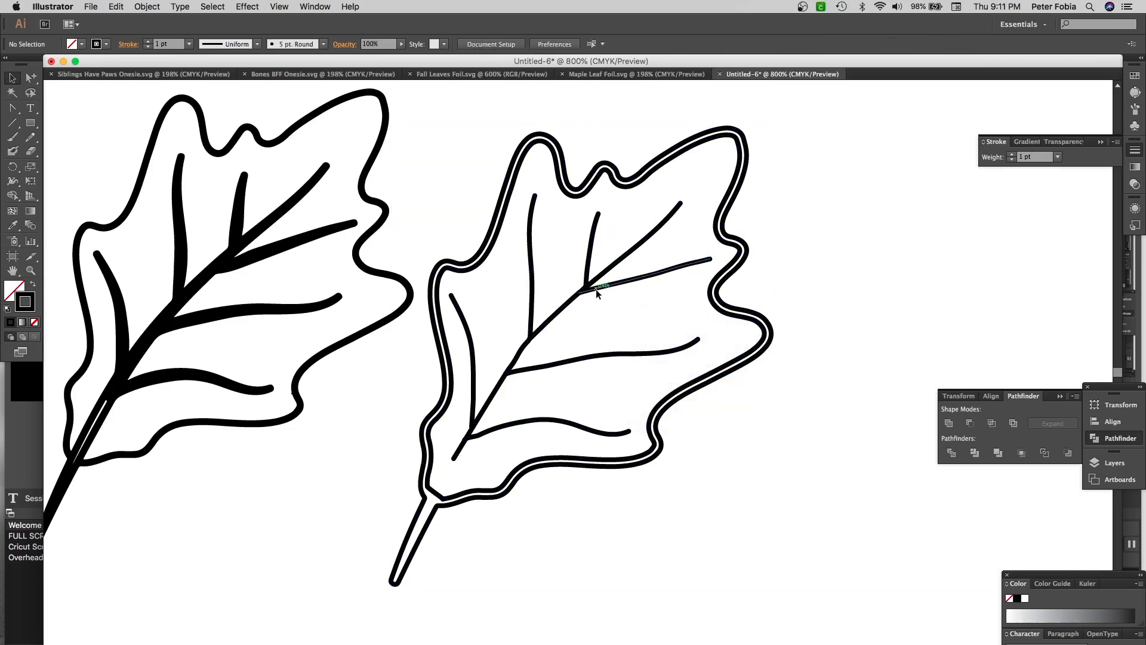
Select all the vein lines, make them a compound path and group it
left_click(623, 250)
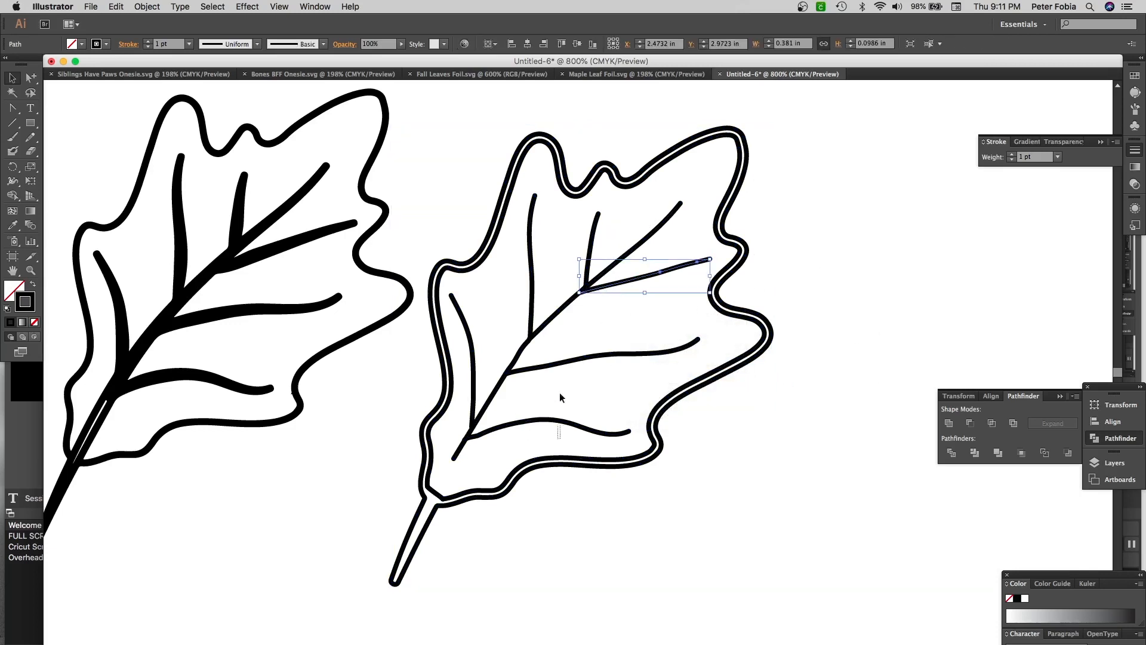
left_click_drag(615, 266, 636, 245)
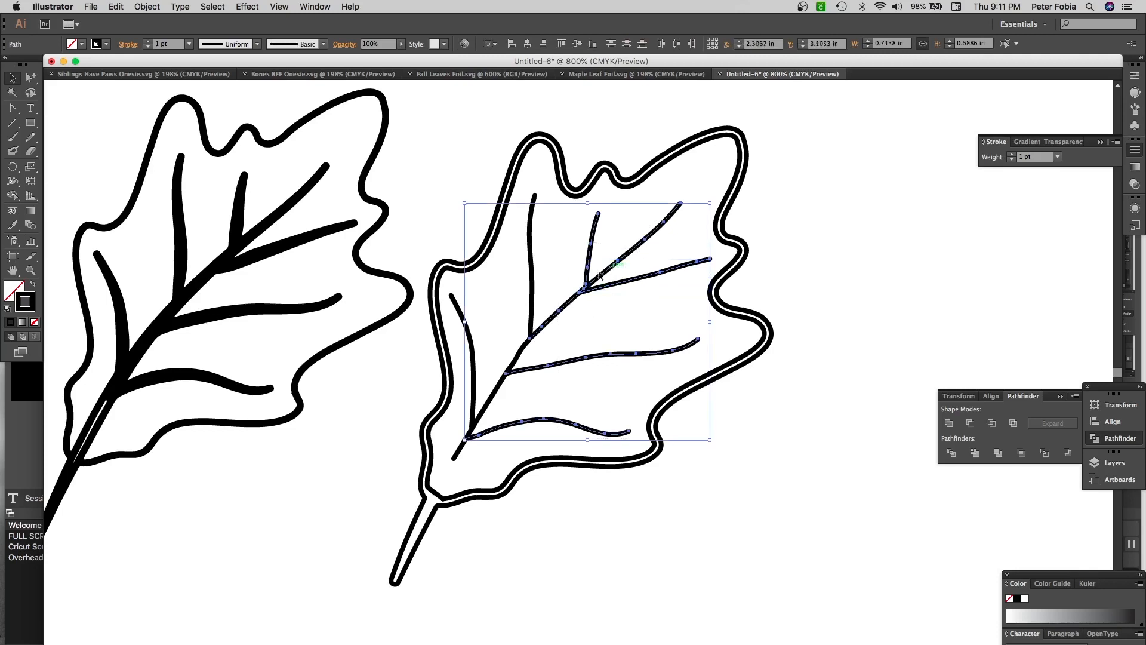
left_click(531, 288, "shift")
left_click(473, 364, "shift")
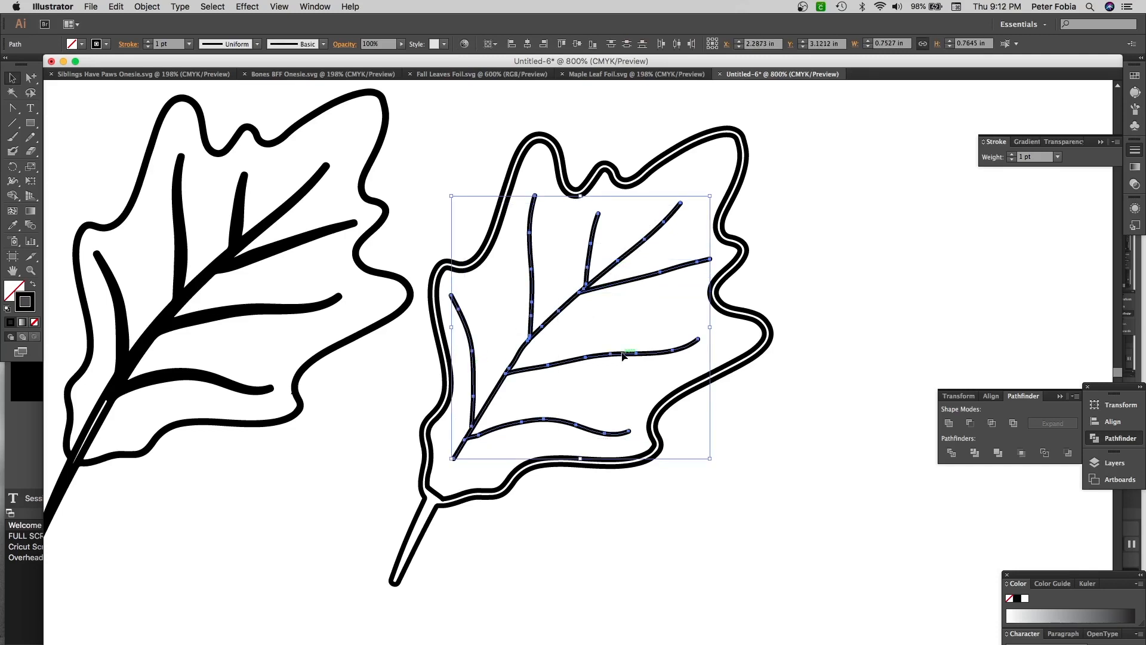
left_click(150, 6)
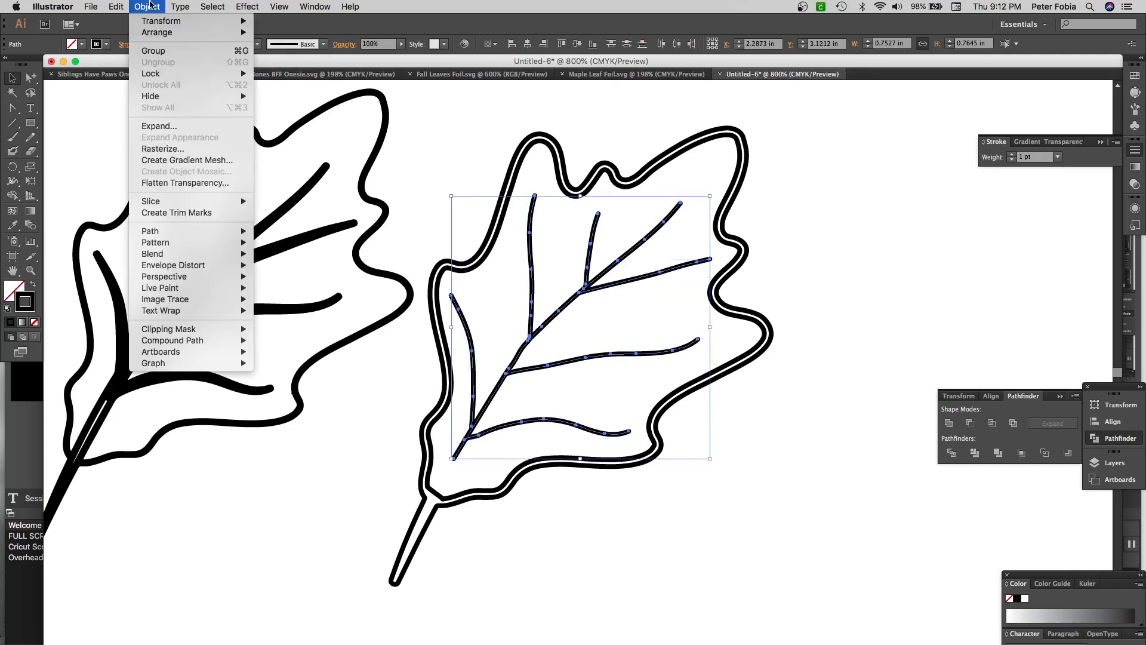
mouse_move(193, 341)
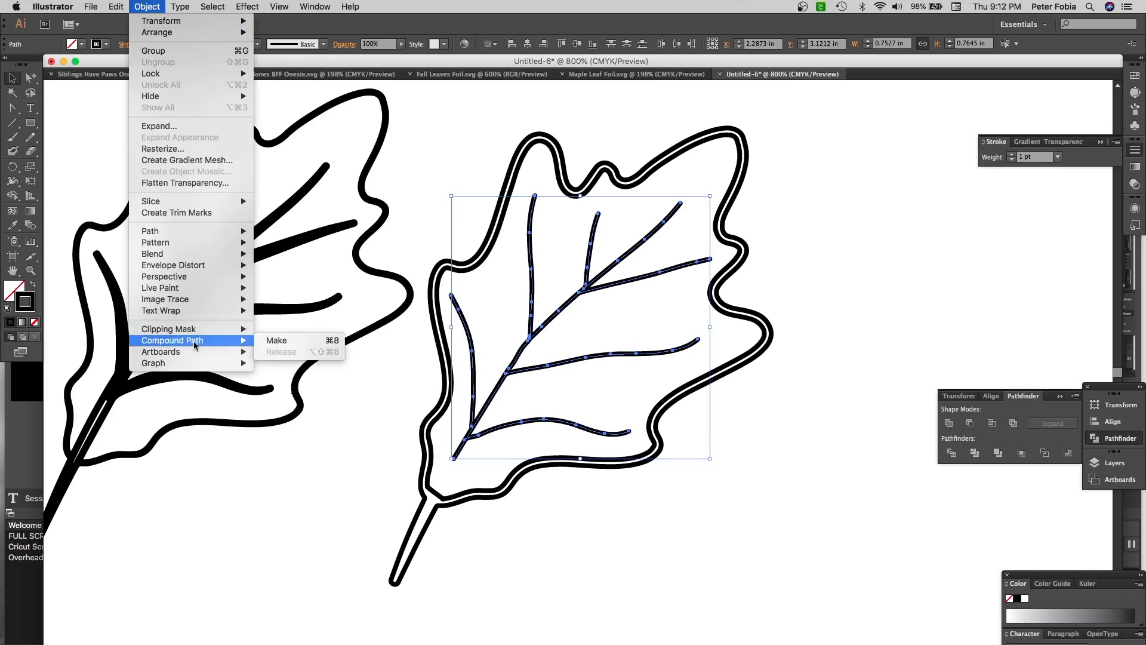
left_click(287, 342)
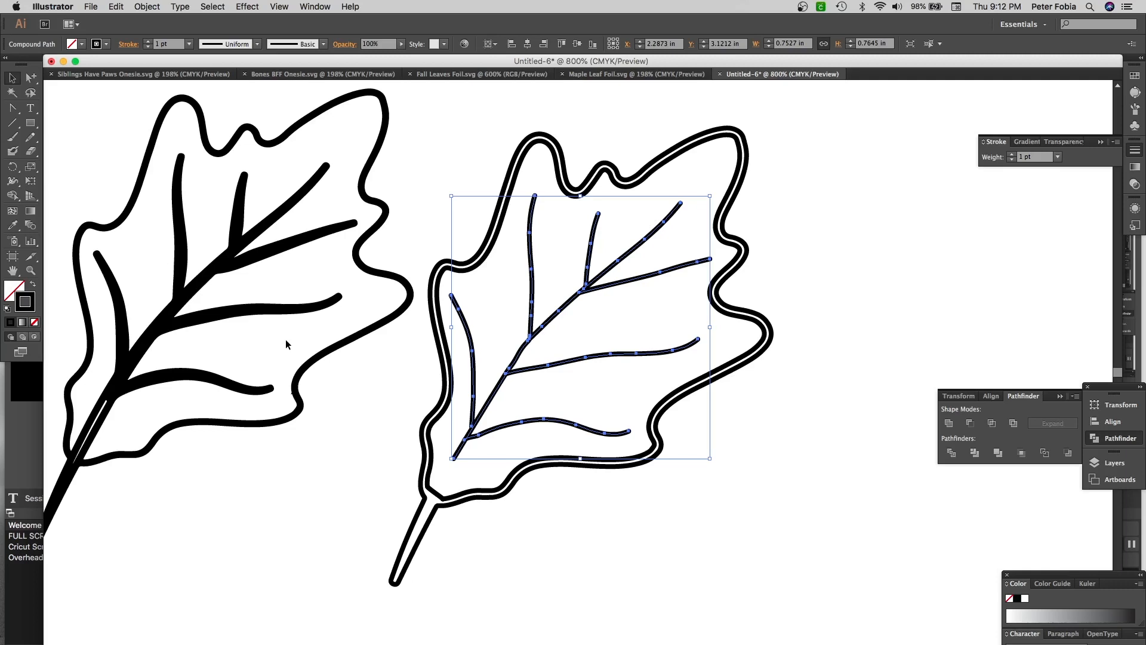
left_click(142, 7)
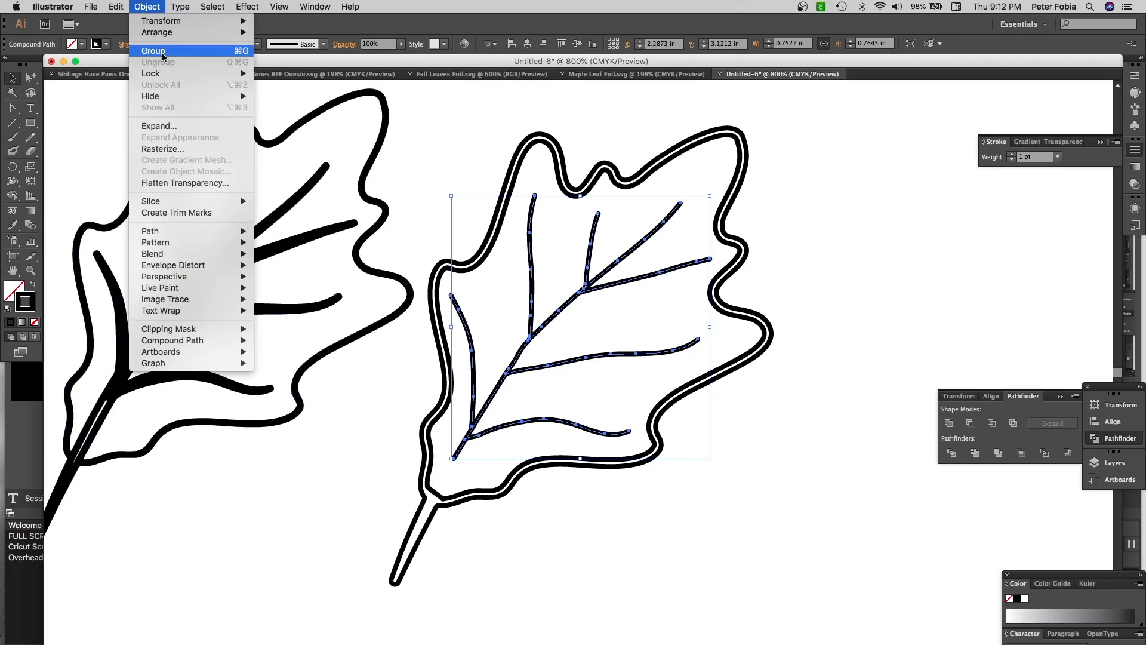
left_click(163, 53)
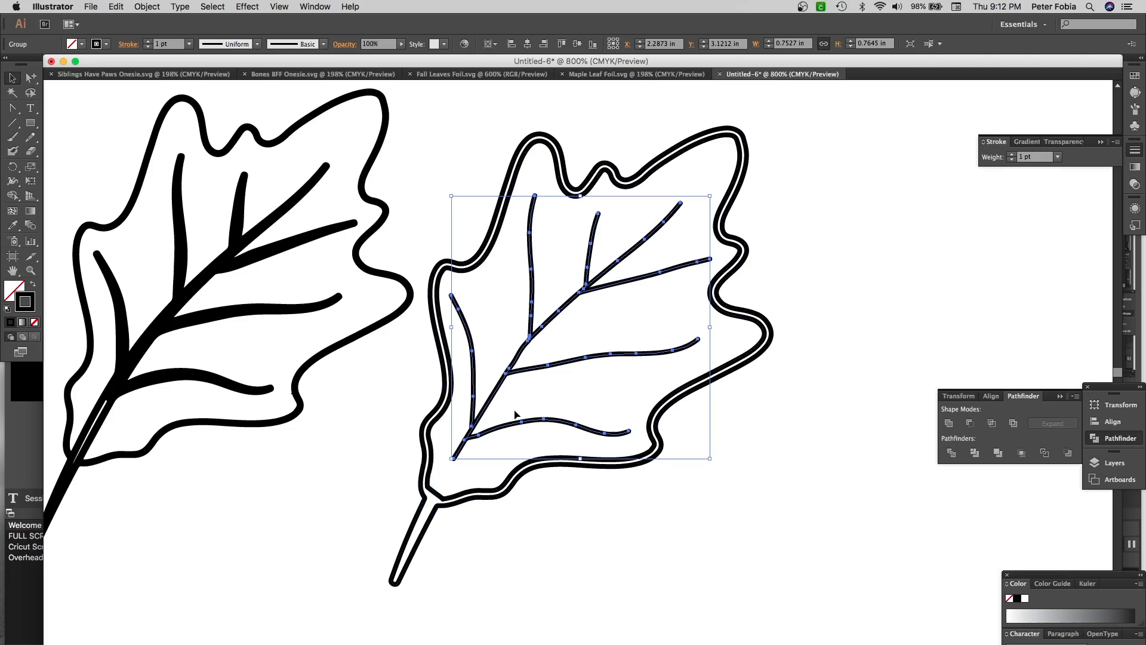
Delete the inner leaf outline and remove the stroke from the outer leaf outline
left_click(470, 494)
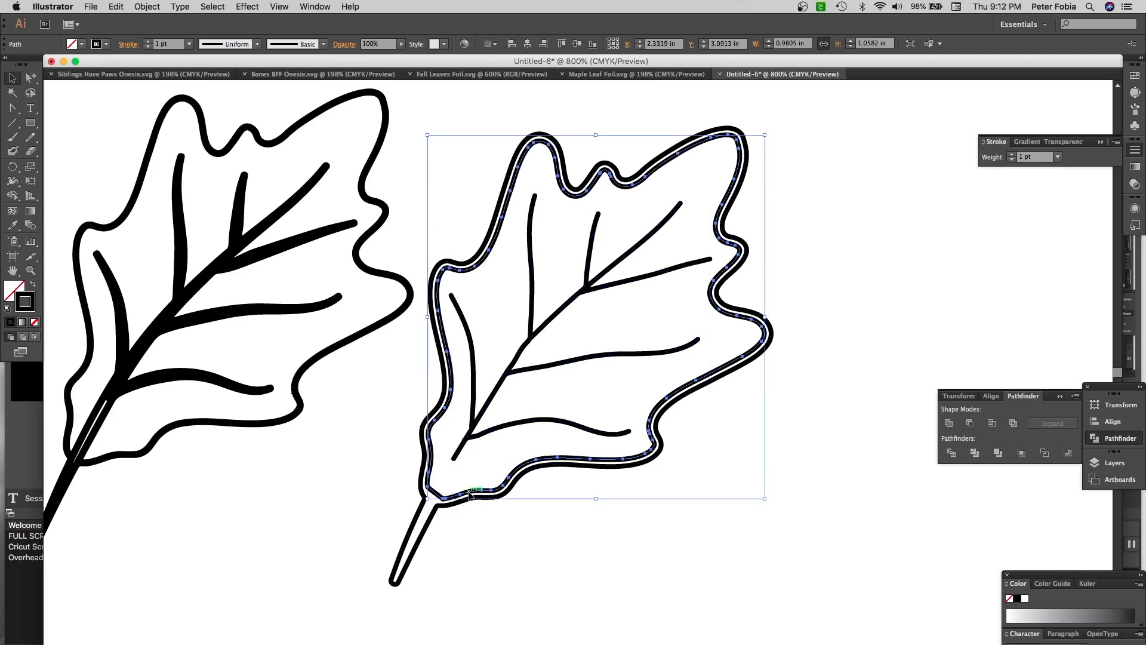
key("Delete")
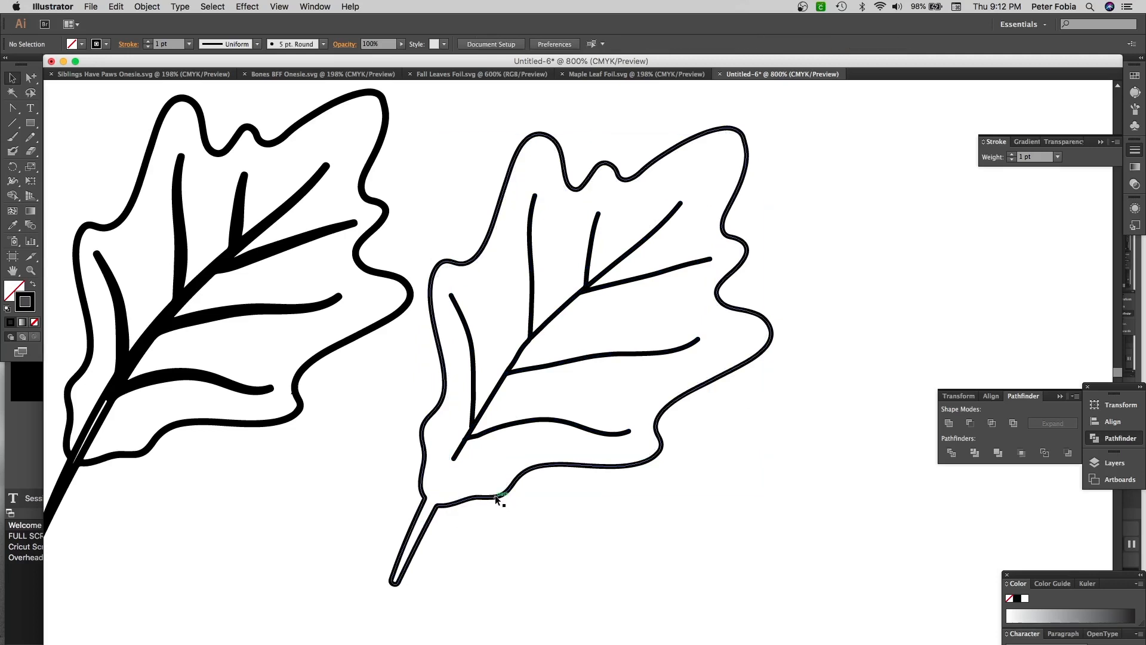
left_click(495, 496)
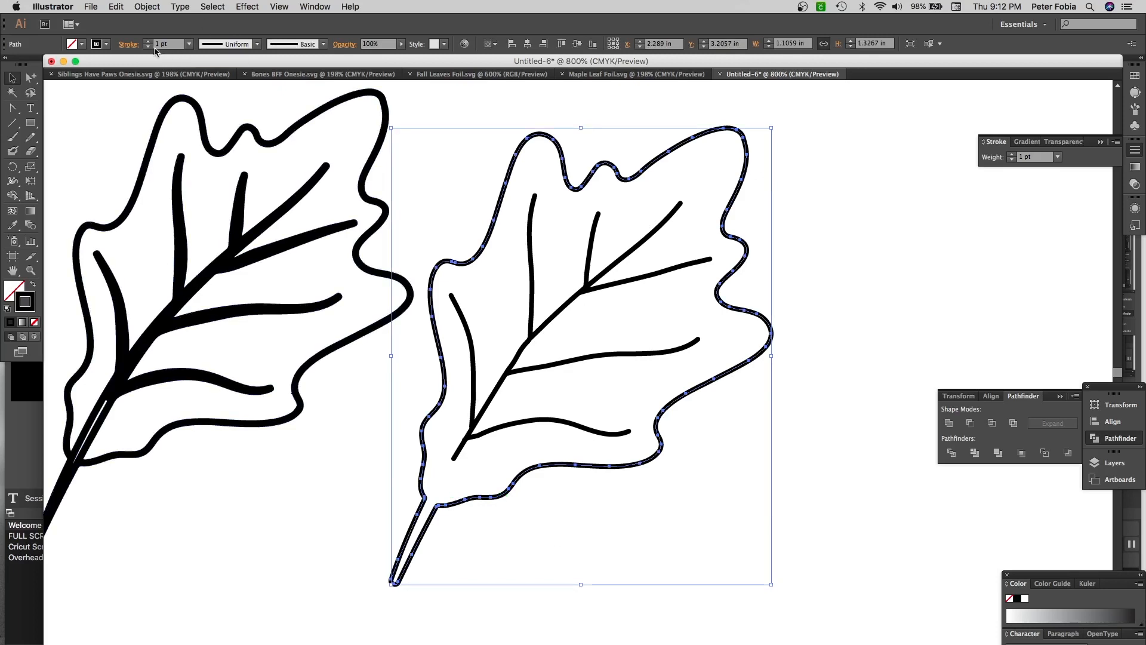
key("slash")
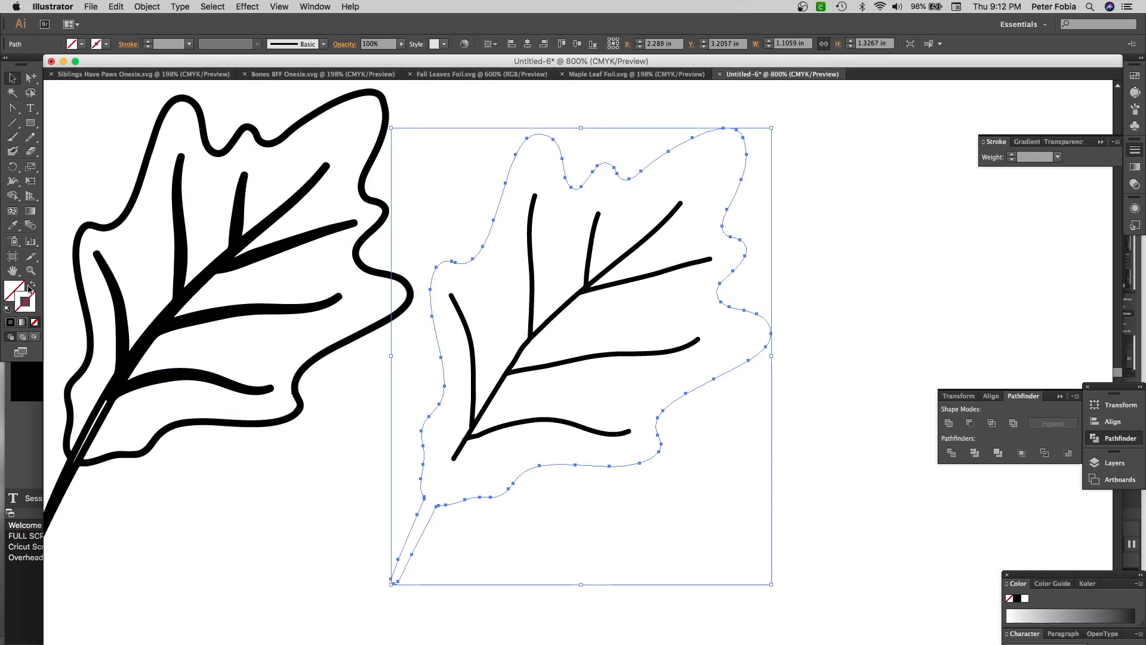
Convert the selected outer leaf shape to CMYK colour and give it a yellow-orange fill with a hue of about 35°
left_click(116, 6)
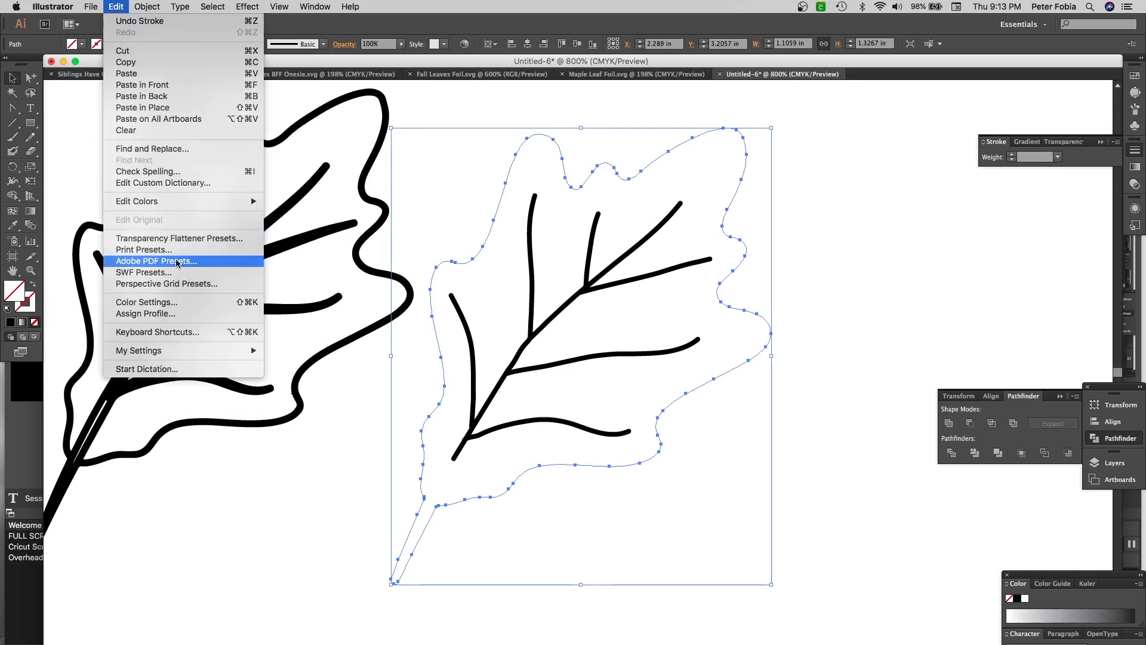
mouse_move(201, 201)
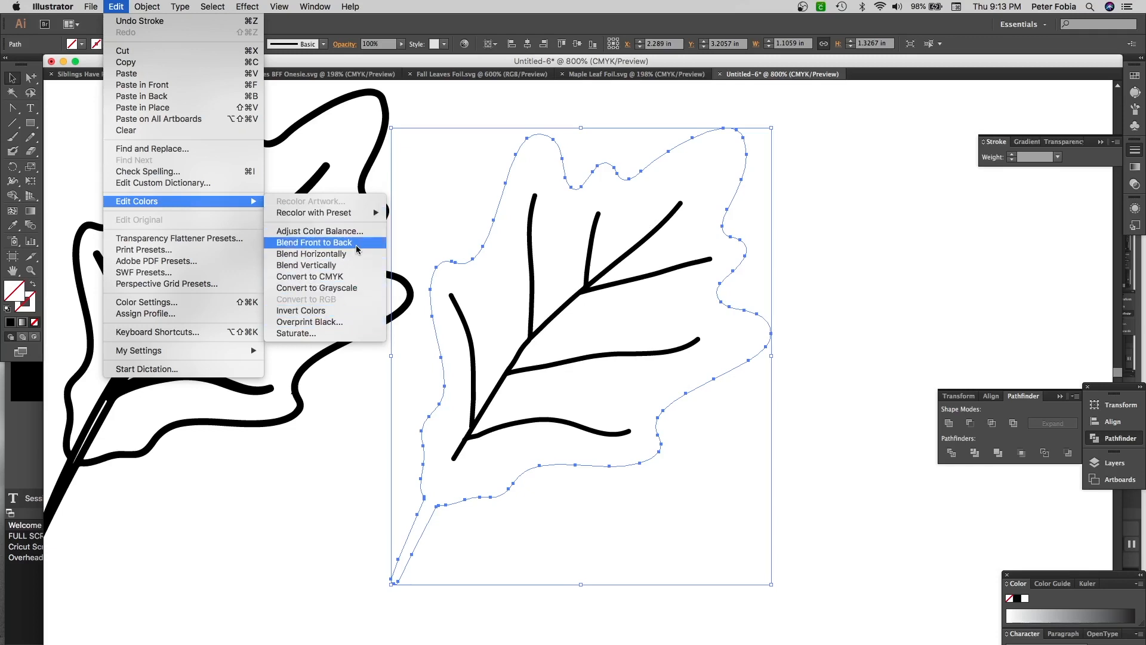
left_click(352, 277)
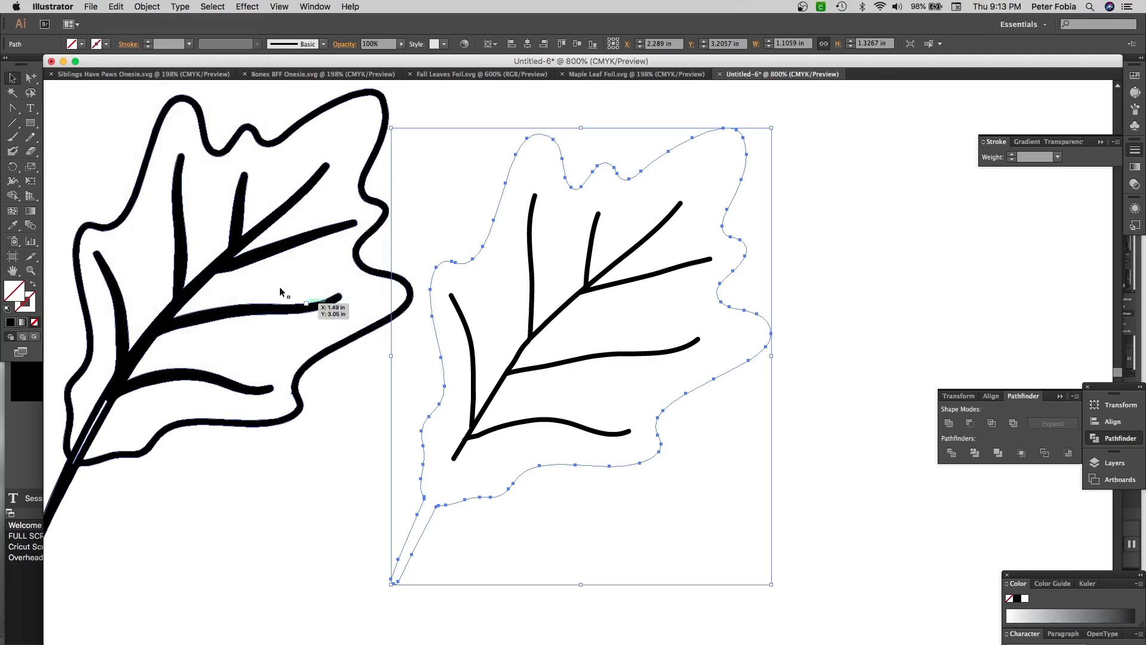
double_click(11, 288)
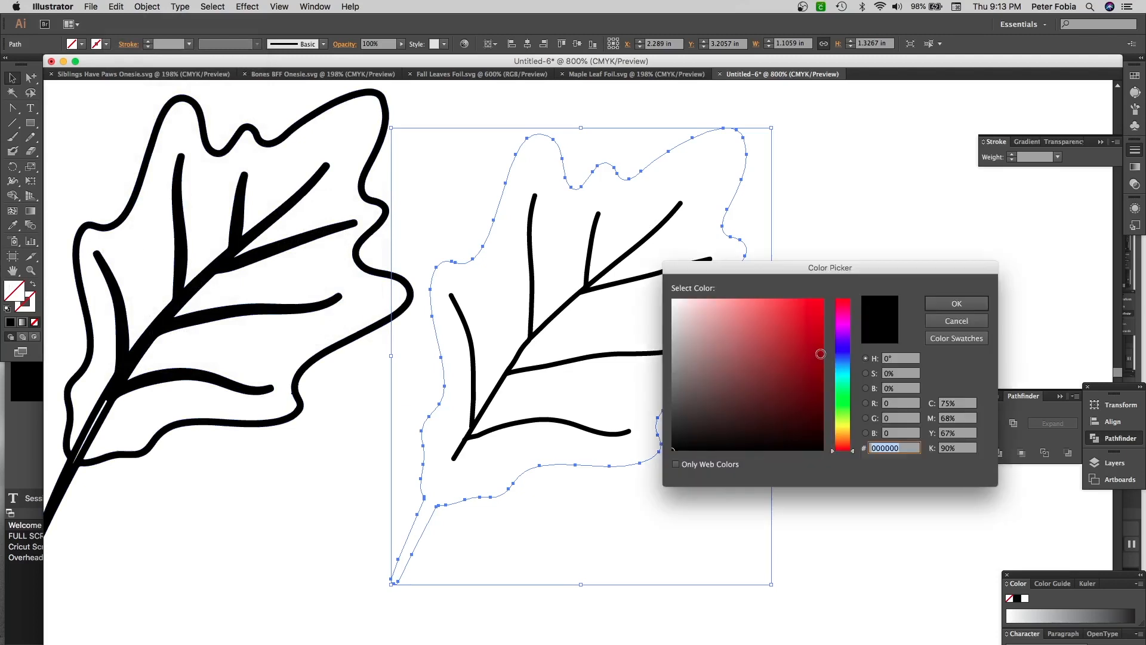
left_click_drag(852, 445, 854, 435)
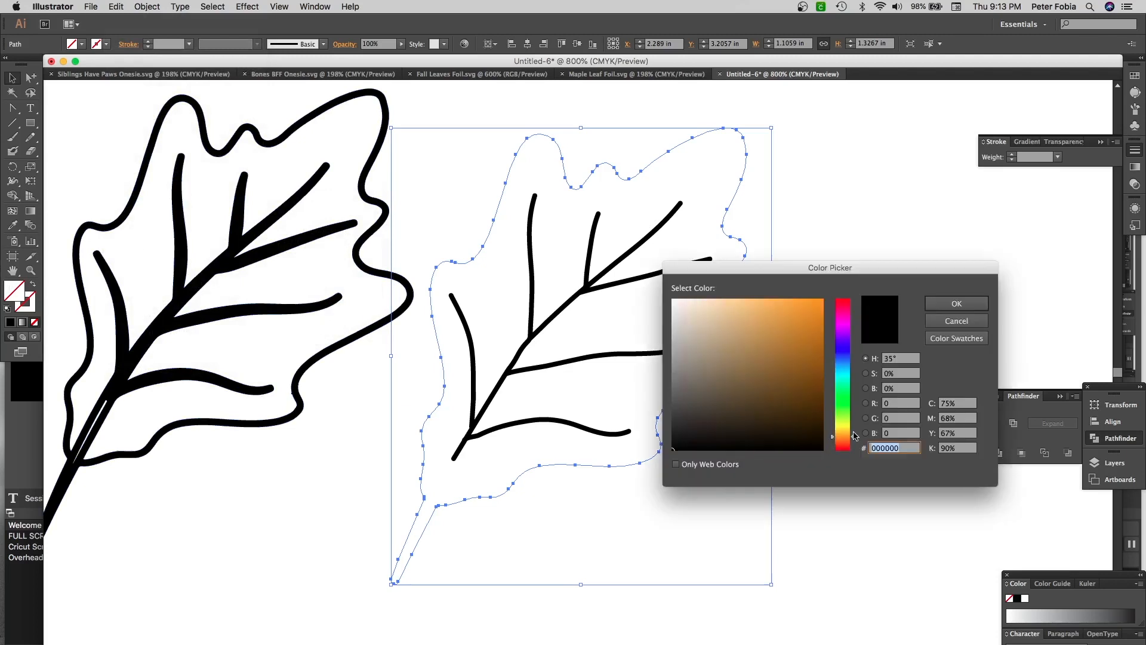
mouse_move(783, 317)
left_mouse_down()
mouse_move(796, 306)
mouse_move(782, 296)
mouse_move(798, 312)
left_mouse_up()
left_click(956, 303)
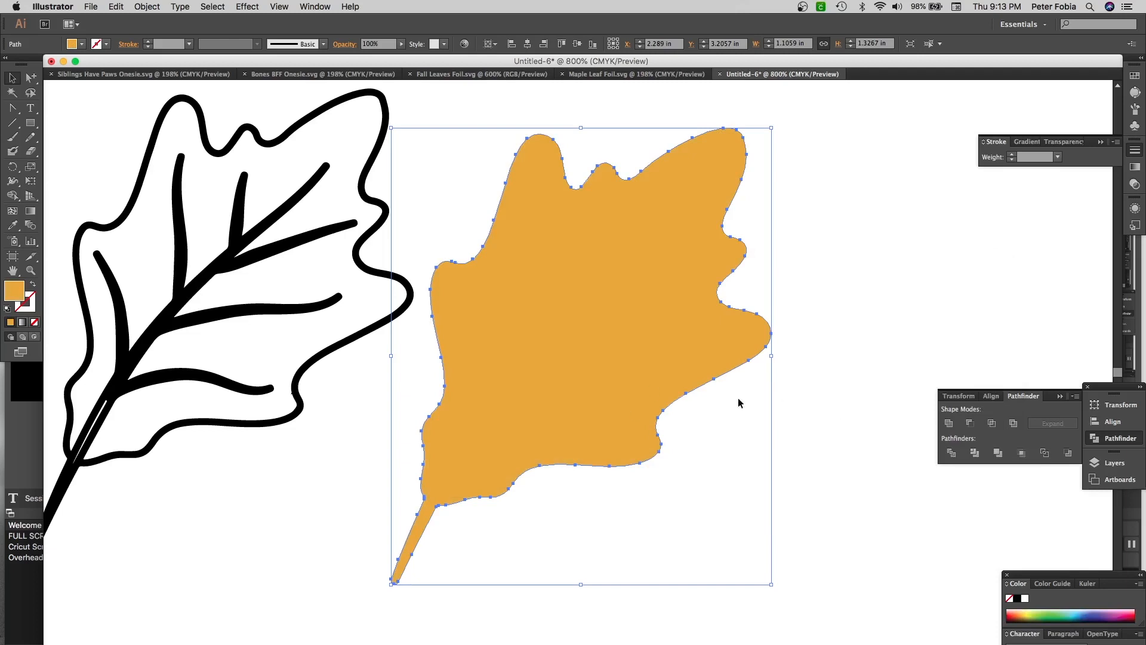
Send the orange leaf shape to the back, behind the vein lines
right_click(607, 400)
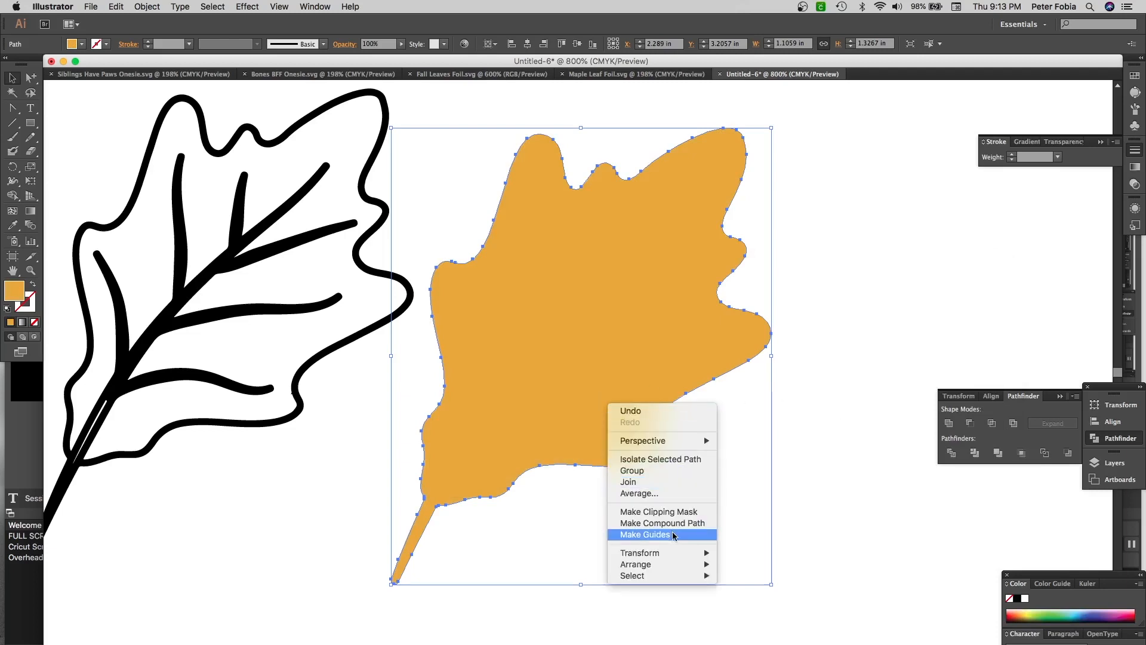
mouse_move(671, 564)
left_click(773, 599)
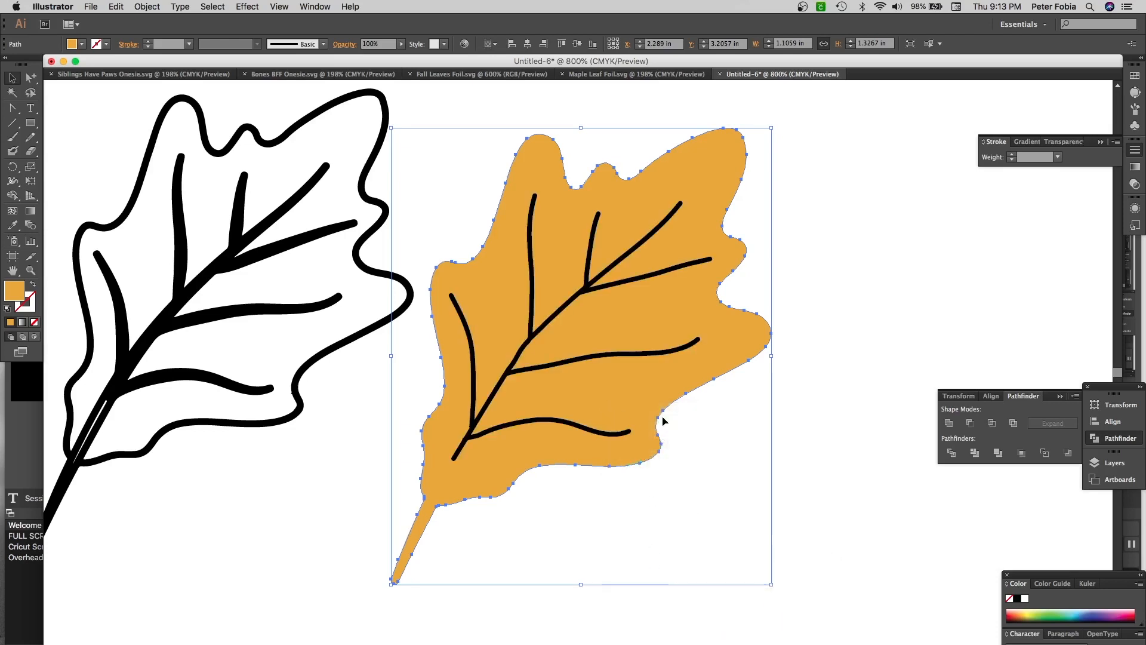
Set the stroke colour of the grouped vein lines to light grey, BABABA
left_click(511, 372)
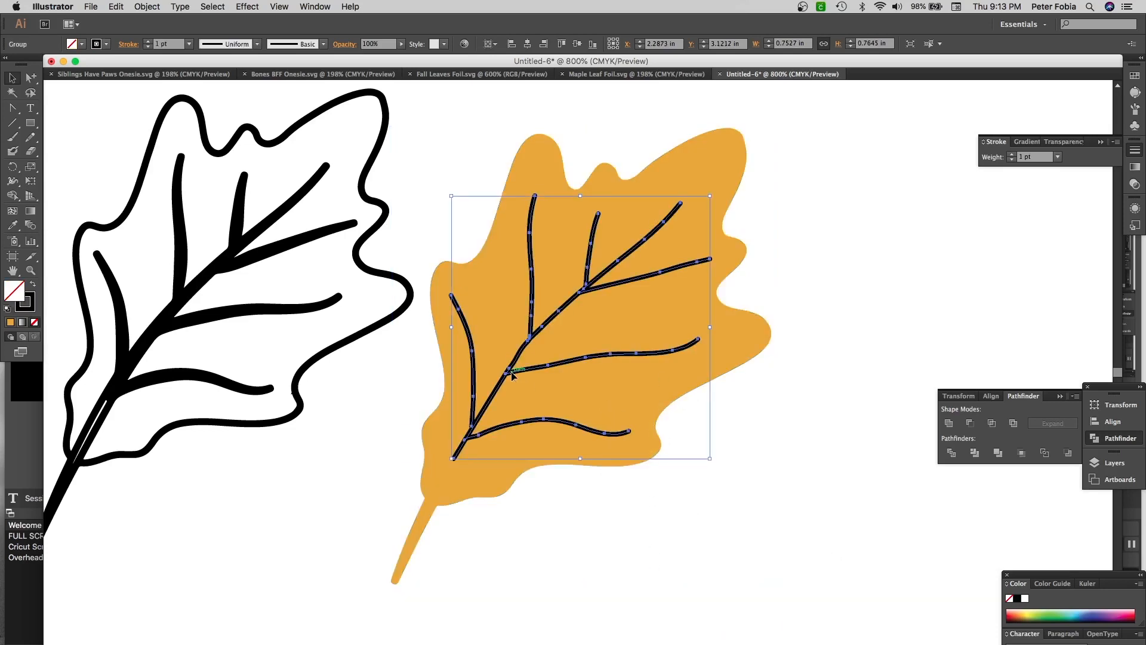
double_click(32, 300)
left_click_drag(704, 371, 673, 340)
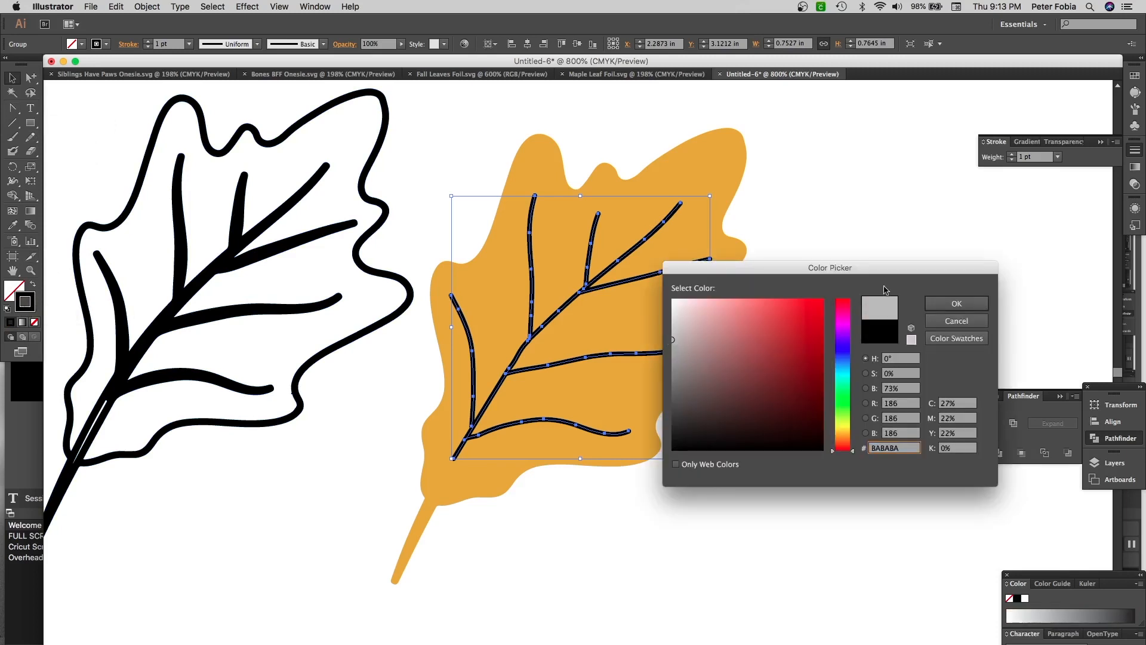
left_click(956, 304)
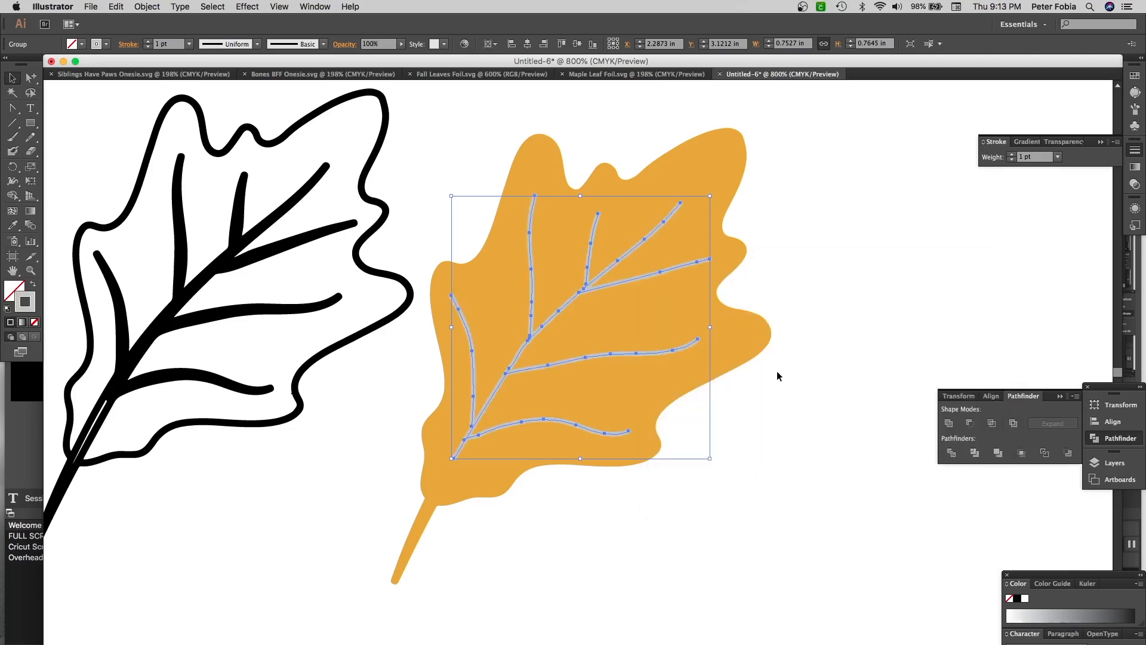
Delete the original thick-lined leaf artwork beside the orange leaf
left_click(757, 408)
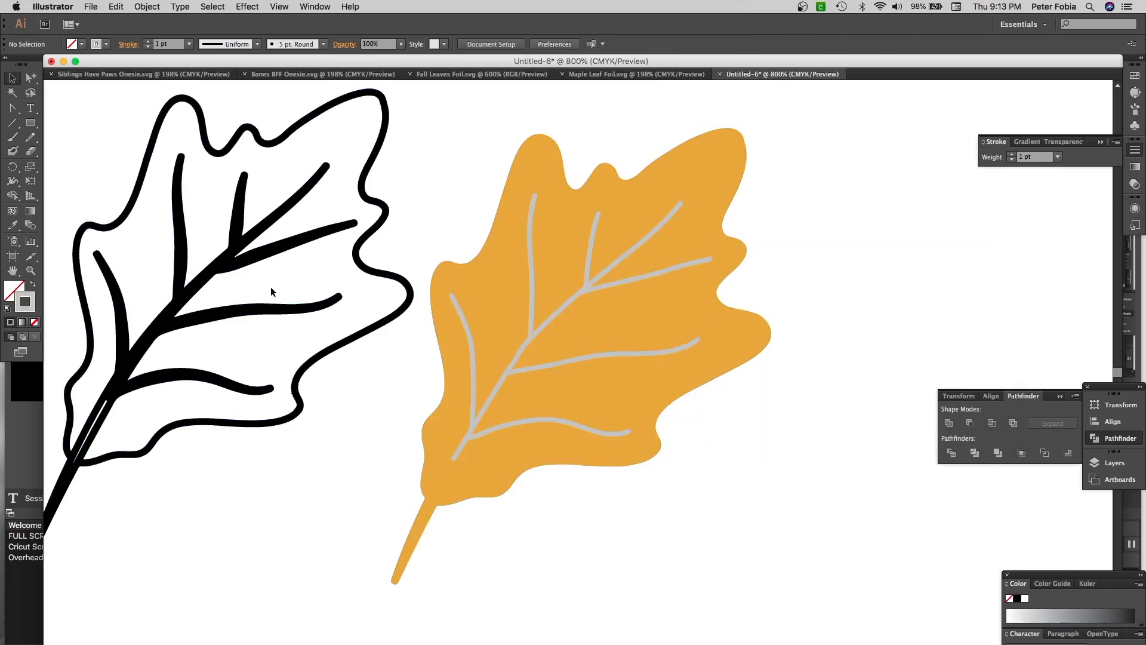
left_click(297, 405)
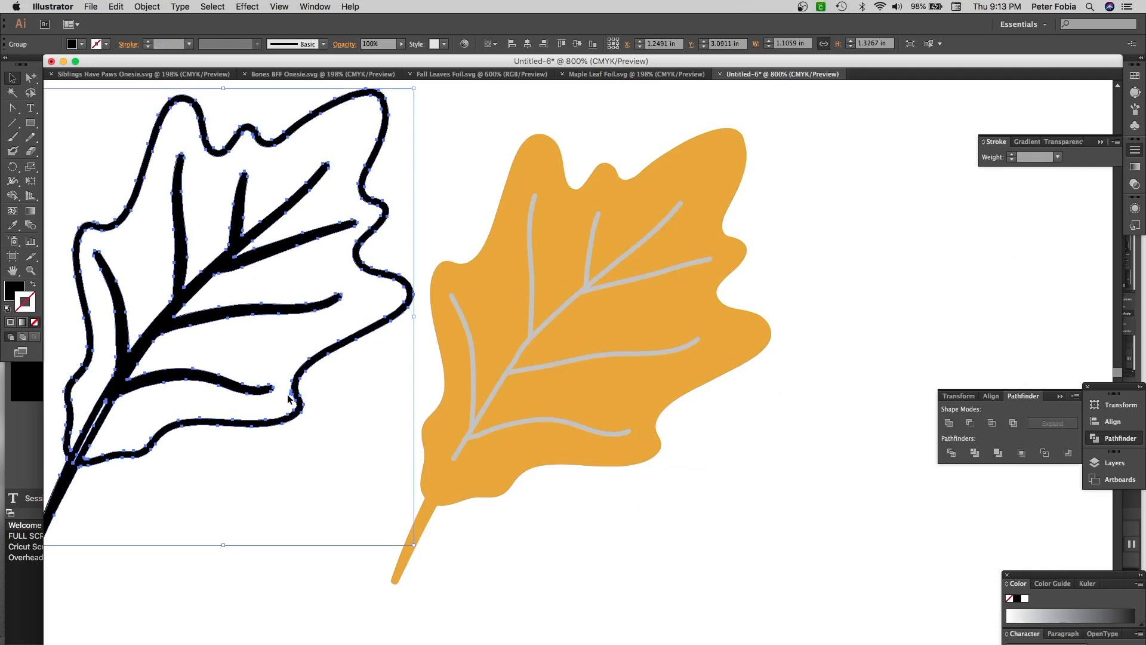
key("Delete")
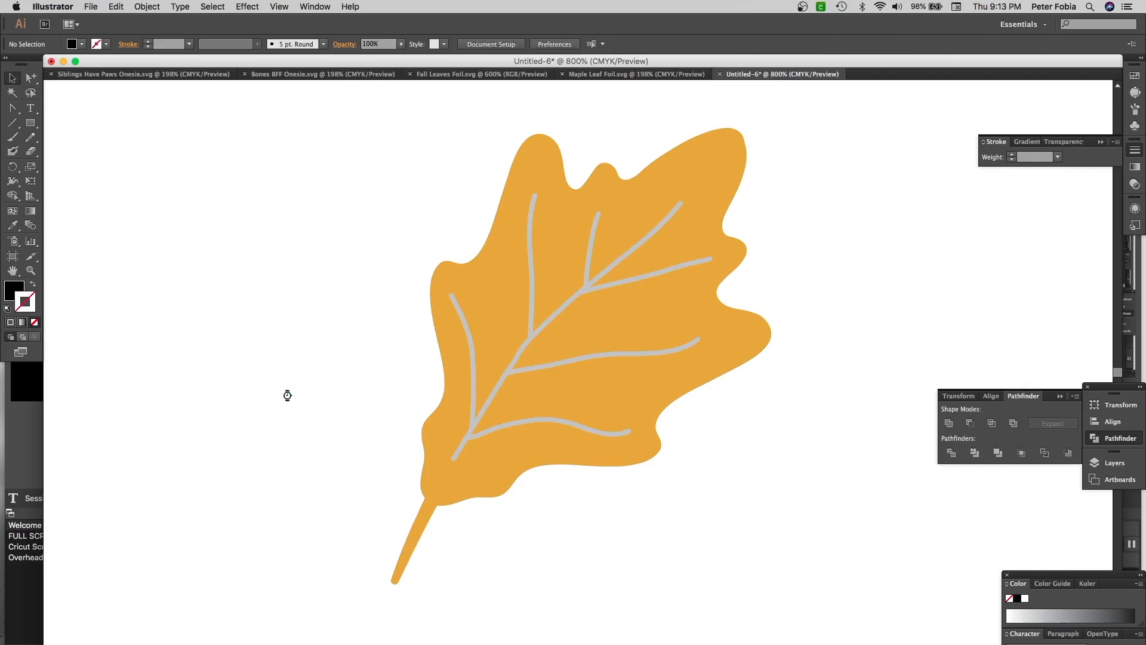
Remove an extra anchor point from the orange leaf outline where the blade meets the stem, using the Pen tool
left_click(603, 449)
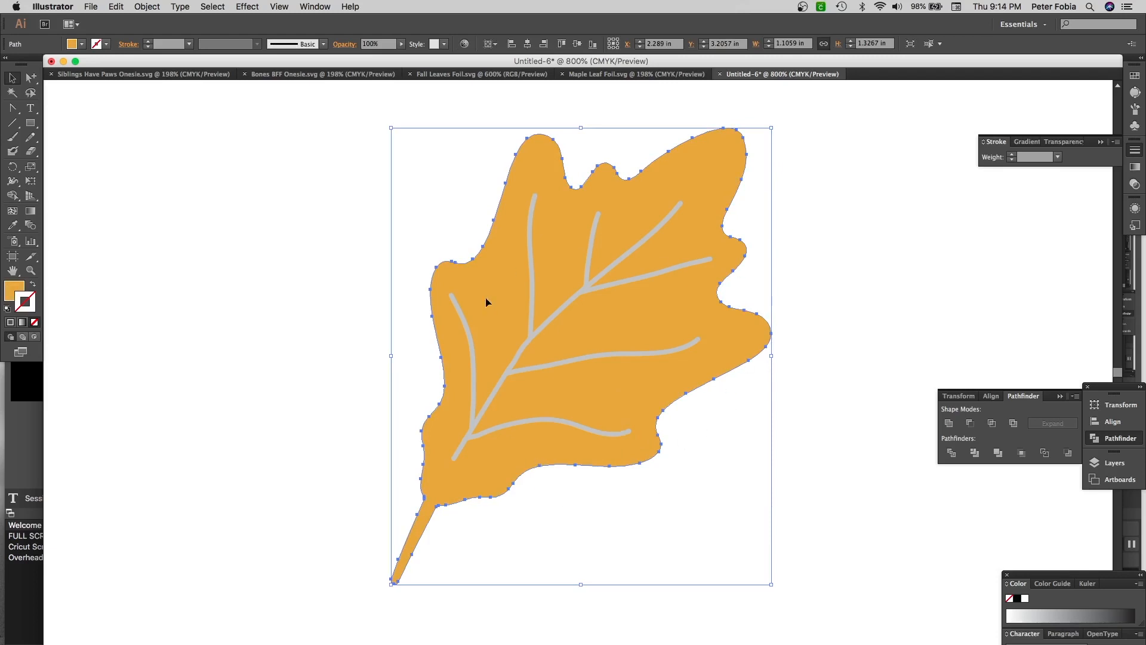
key("p")
left_click(439, 508)
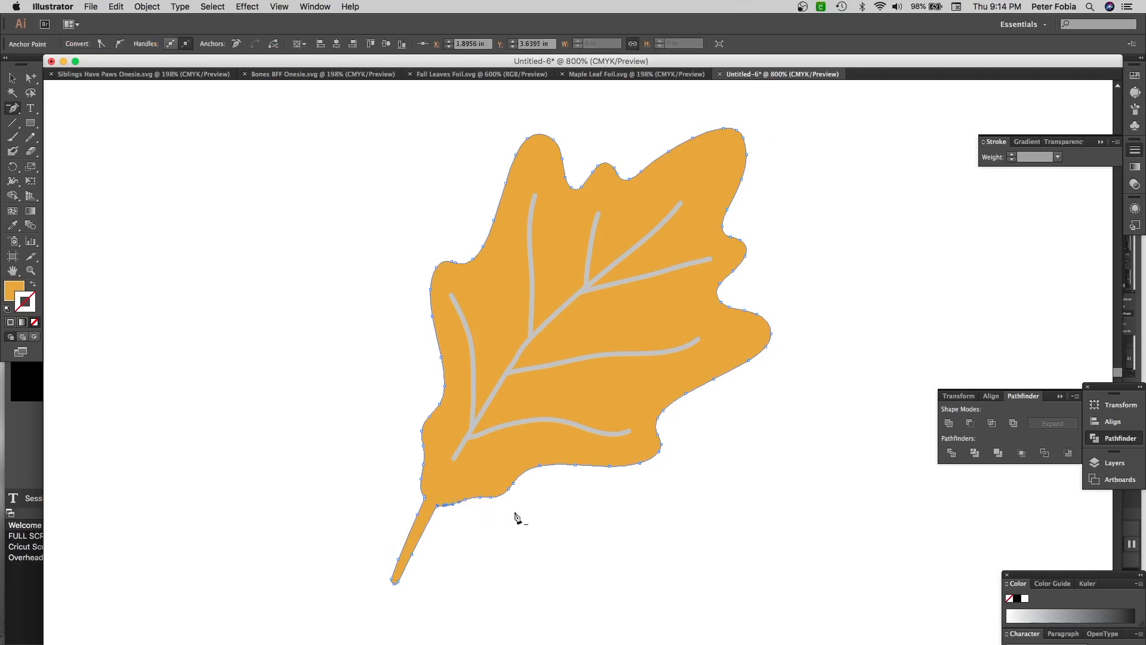
left_click(12, 78)
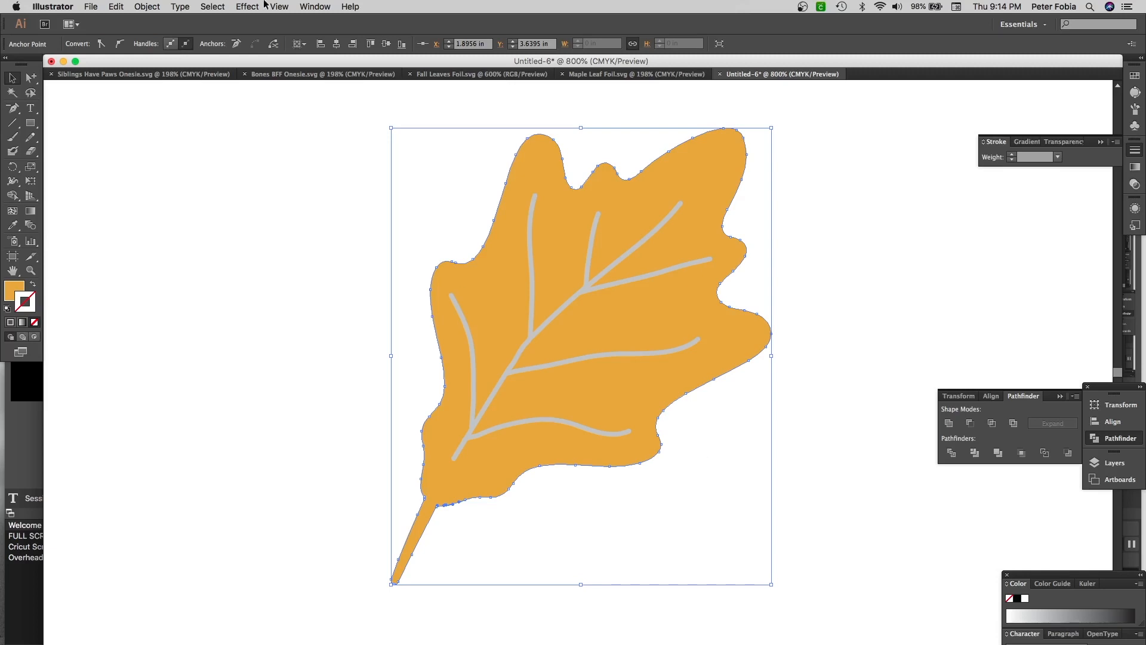
Make the orange leaf shape a compound path and group it
left_click(147, 7)
mouse_move(209, 341)
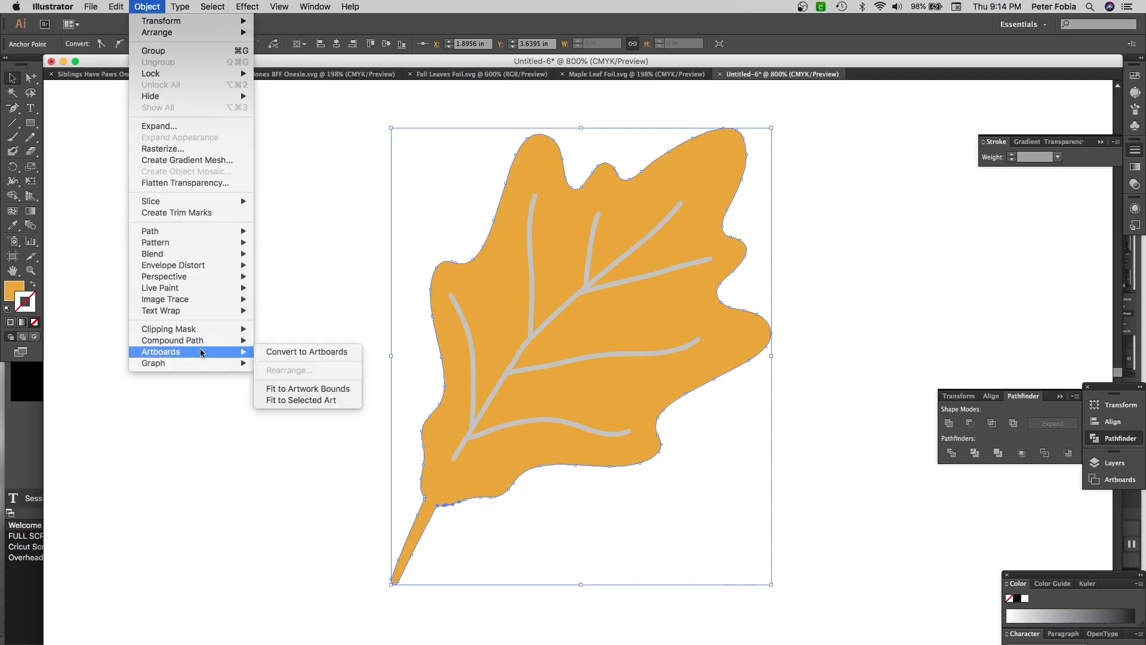
left_click(277, 341)
left_click(147, 7)
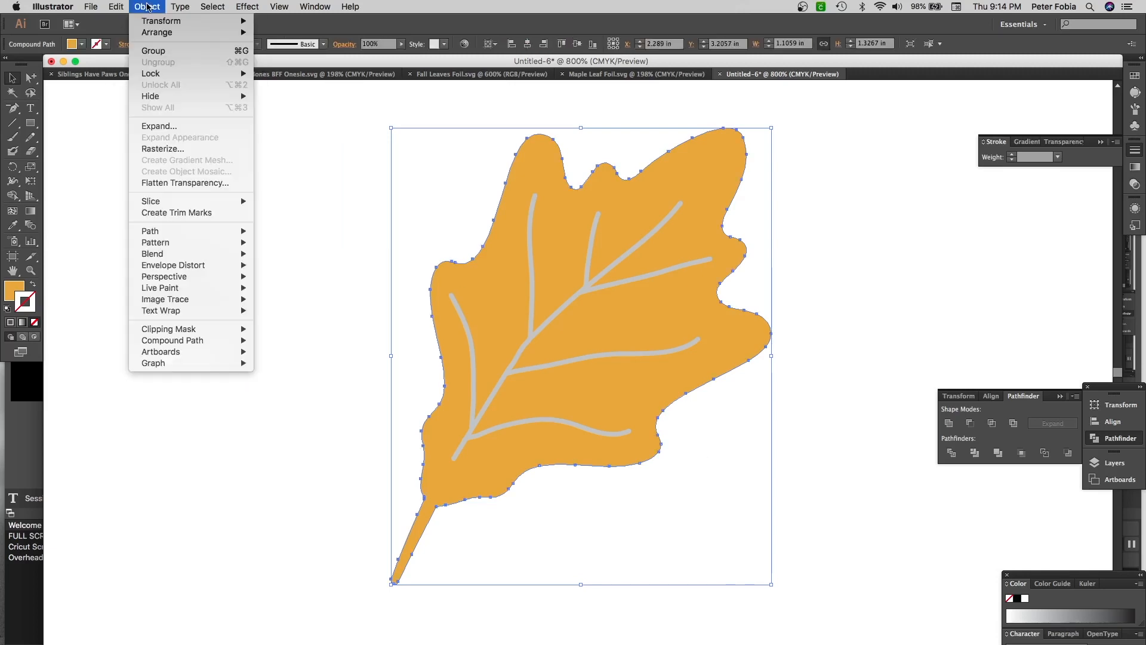
left_click(160, 50)
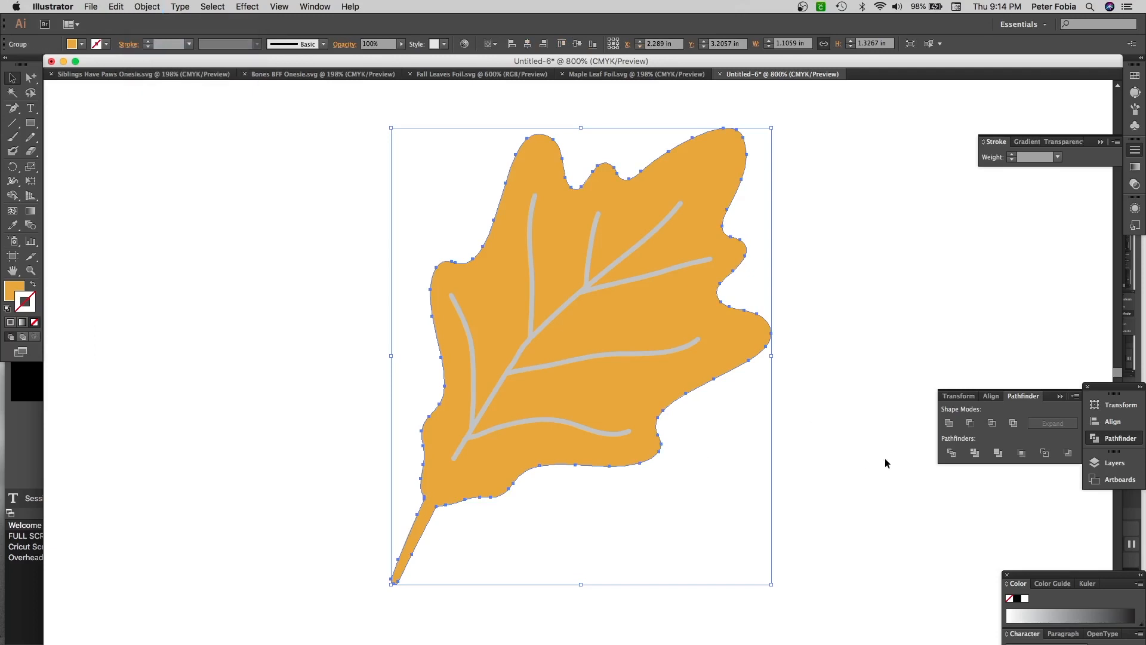
Group the orange leaf and the grey vein lines together and clear the selection
left_click(850, 451)
key("super+a")
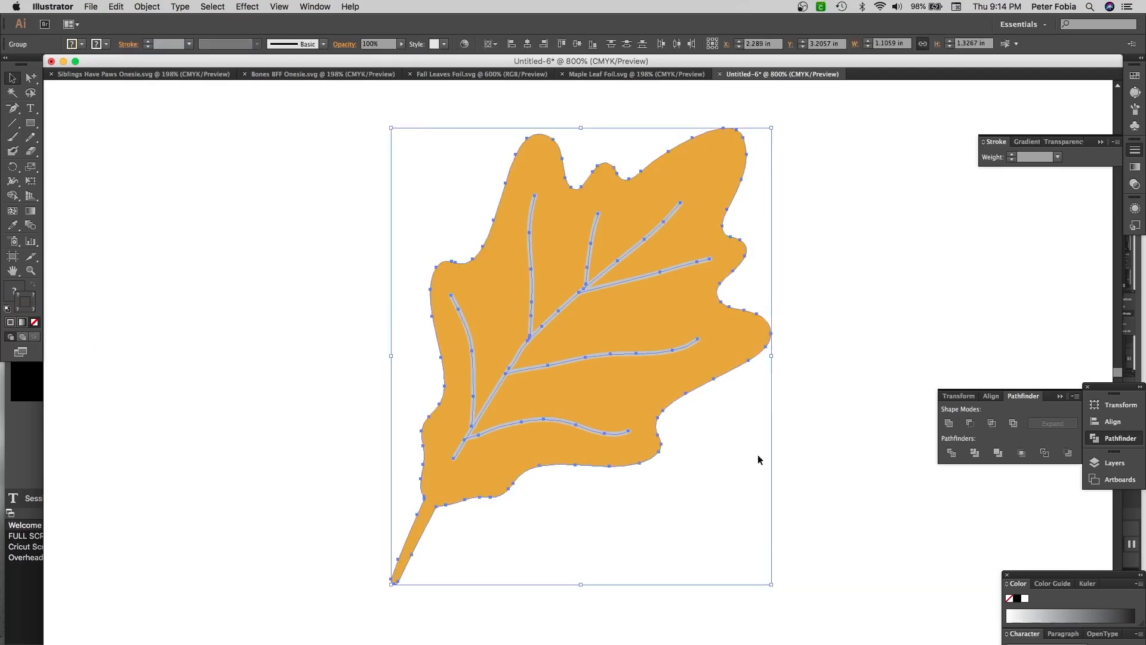
left_click(143, 6)
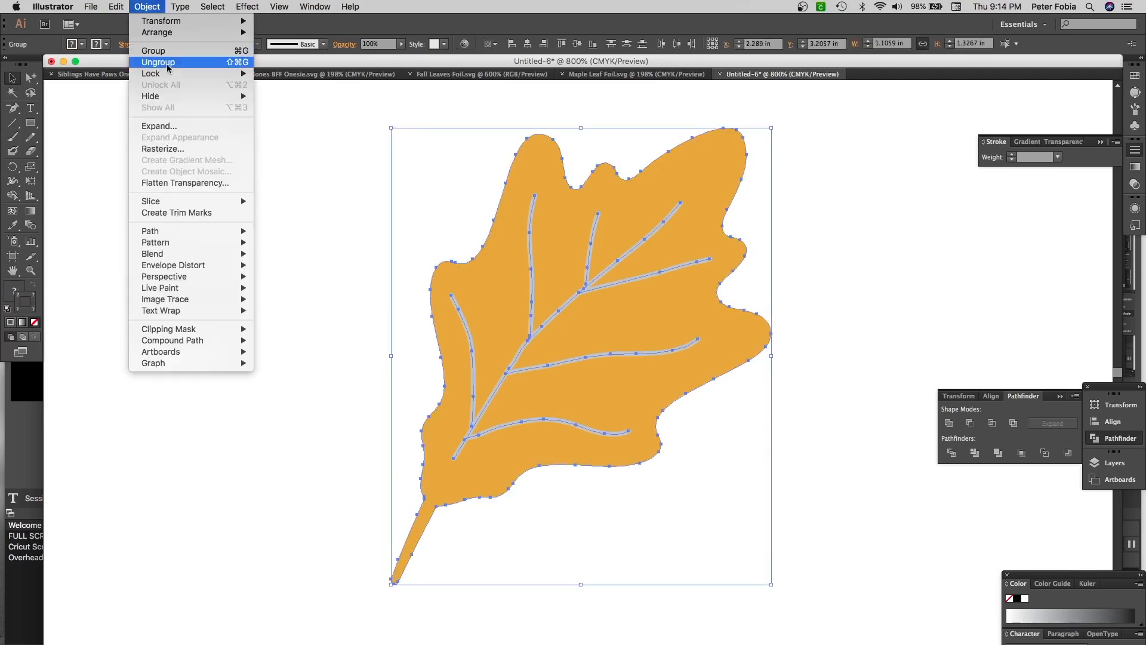
left_click(172, 53)
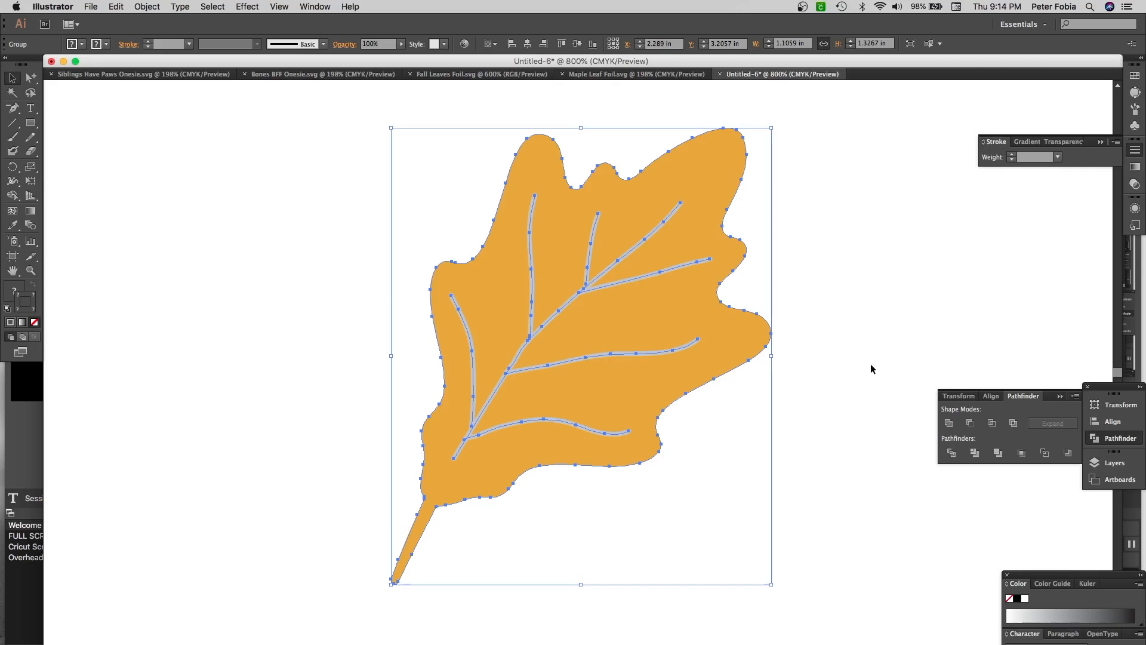
left_click(820, 311)
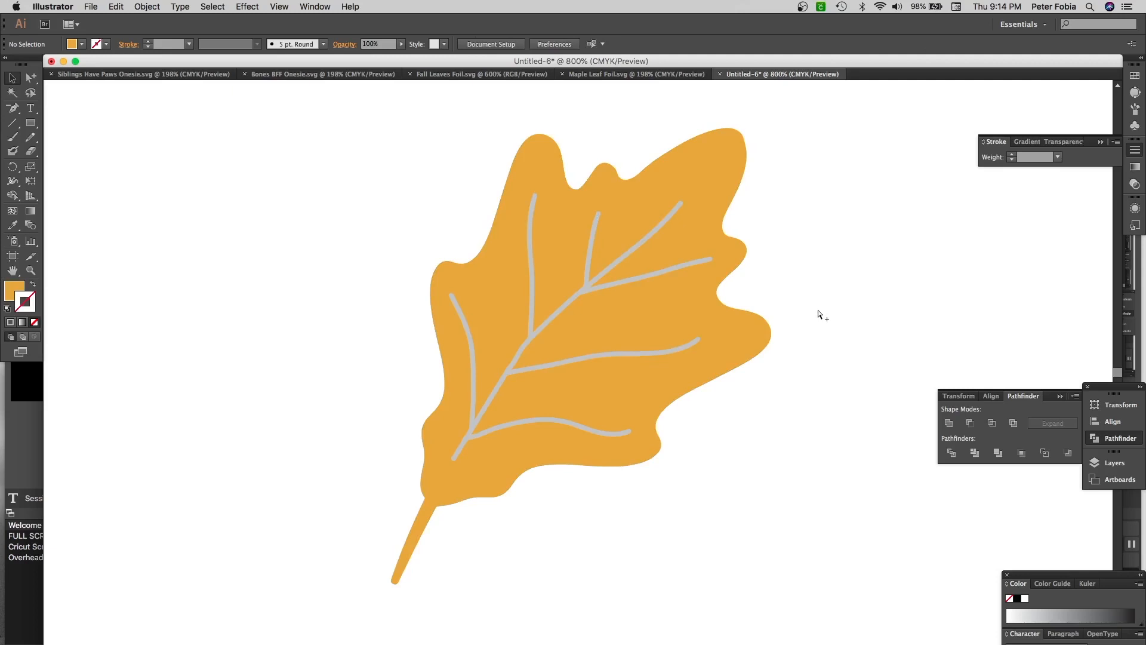
Save the artwork in the SVGs folder as an SVG file named Fall Leaf Yellow Foil
key("super+s")
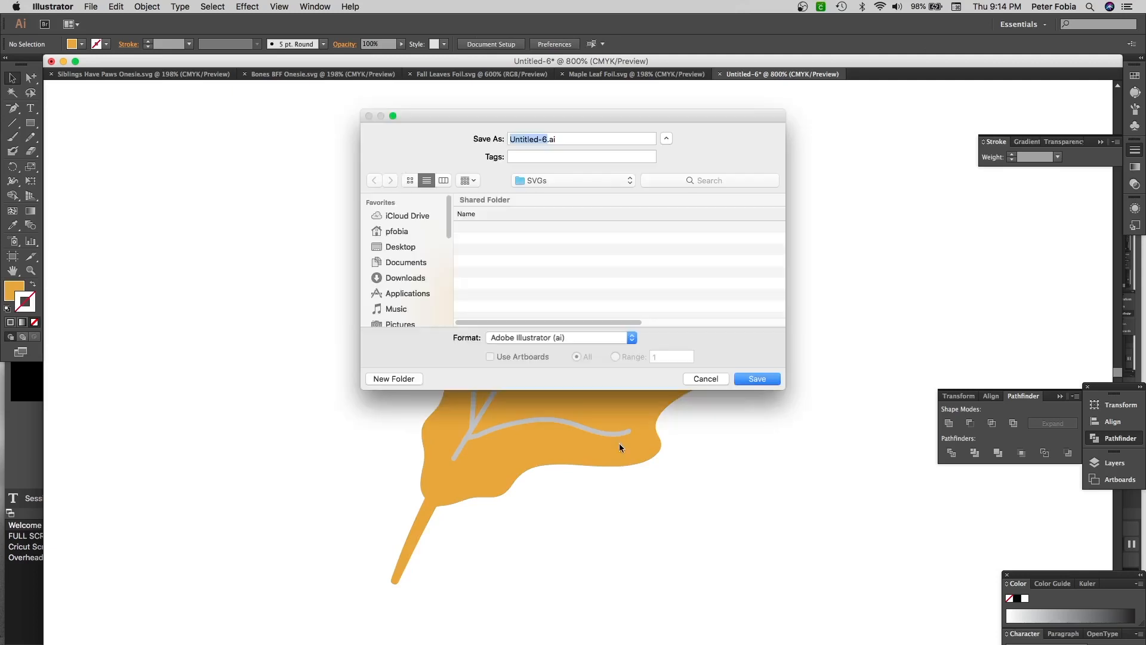
type("Yellow Foil")
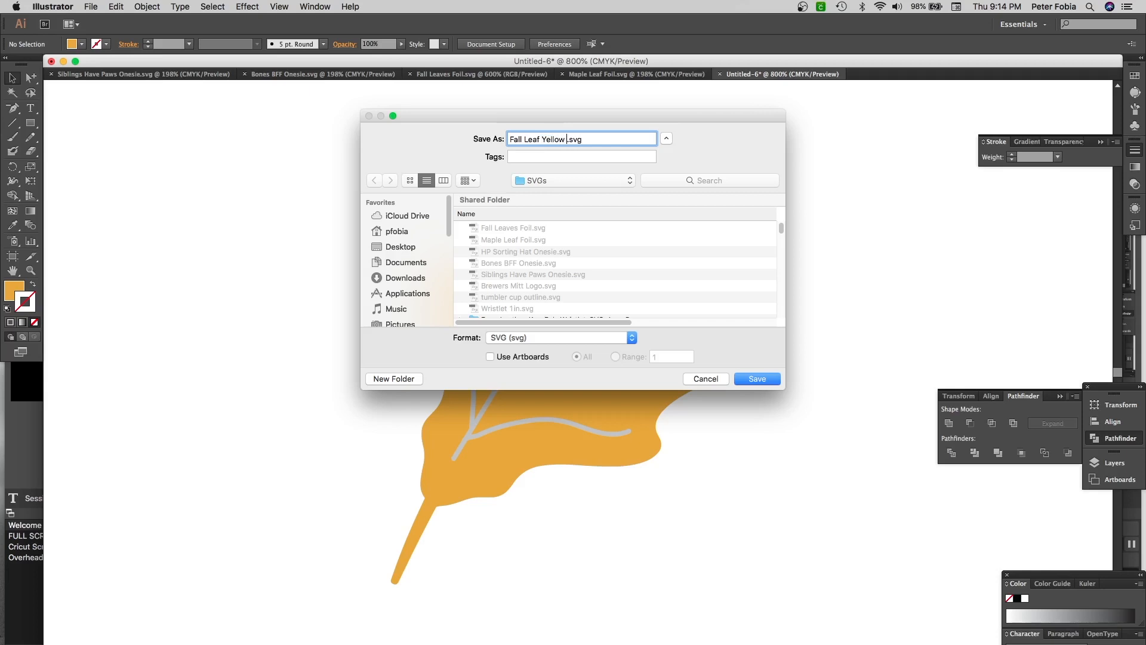
left_click(765, 383)
left_click(710, 425)
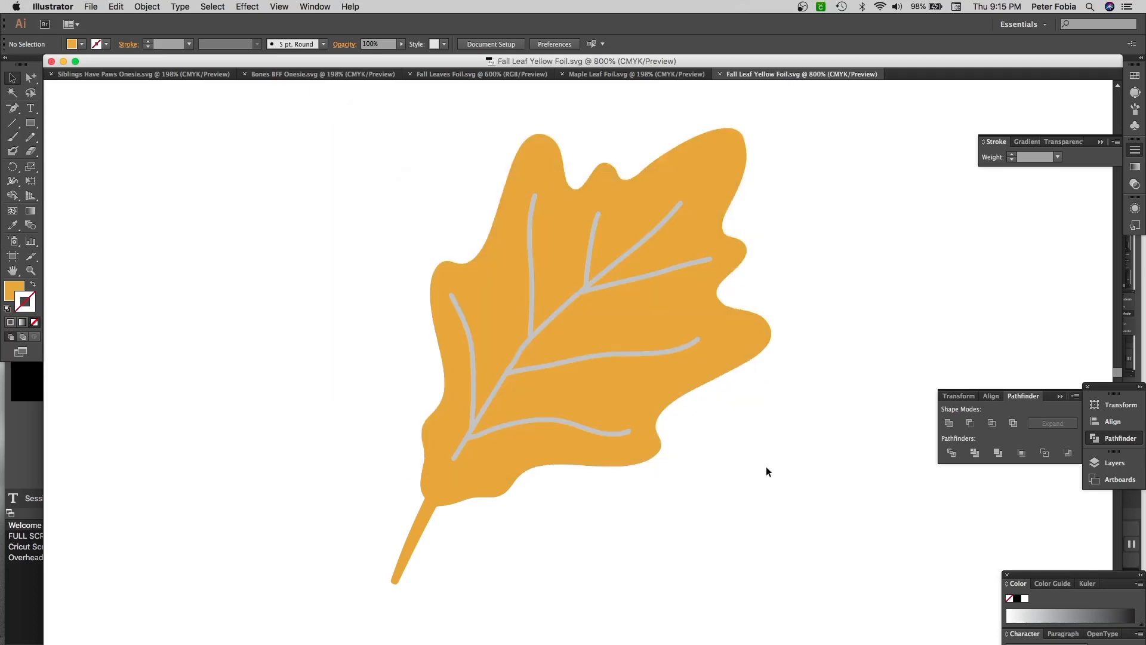
Switch to Cricut Design Space and start a new blank project
mouse_move(934, 643)
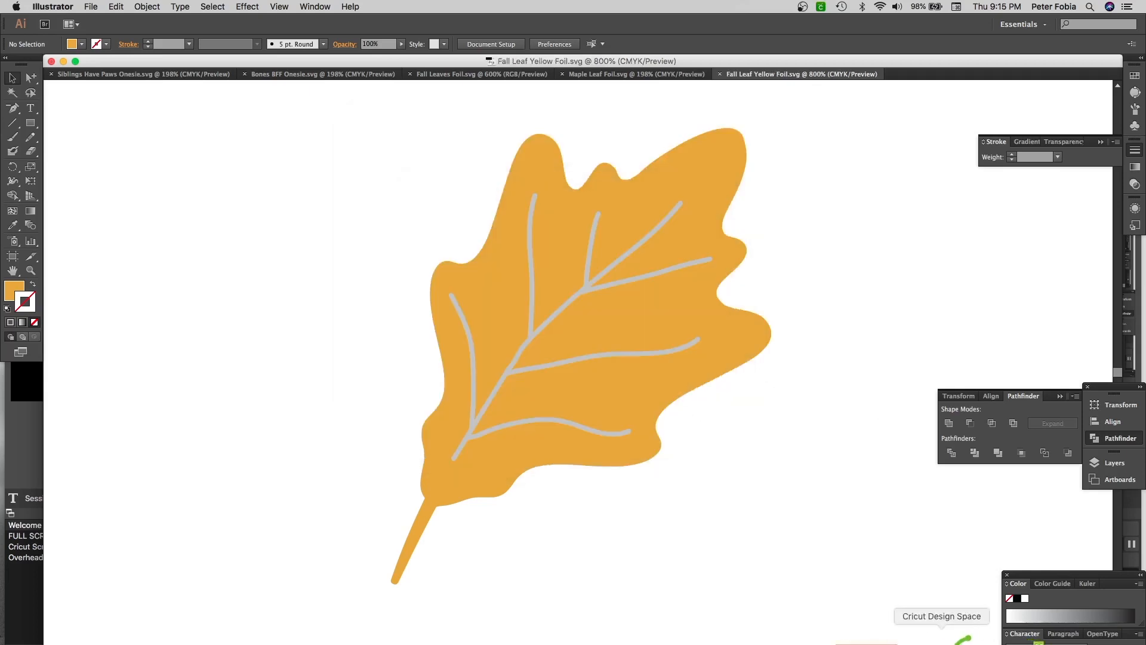
left_click(938, 642)
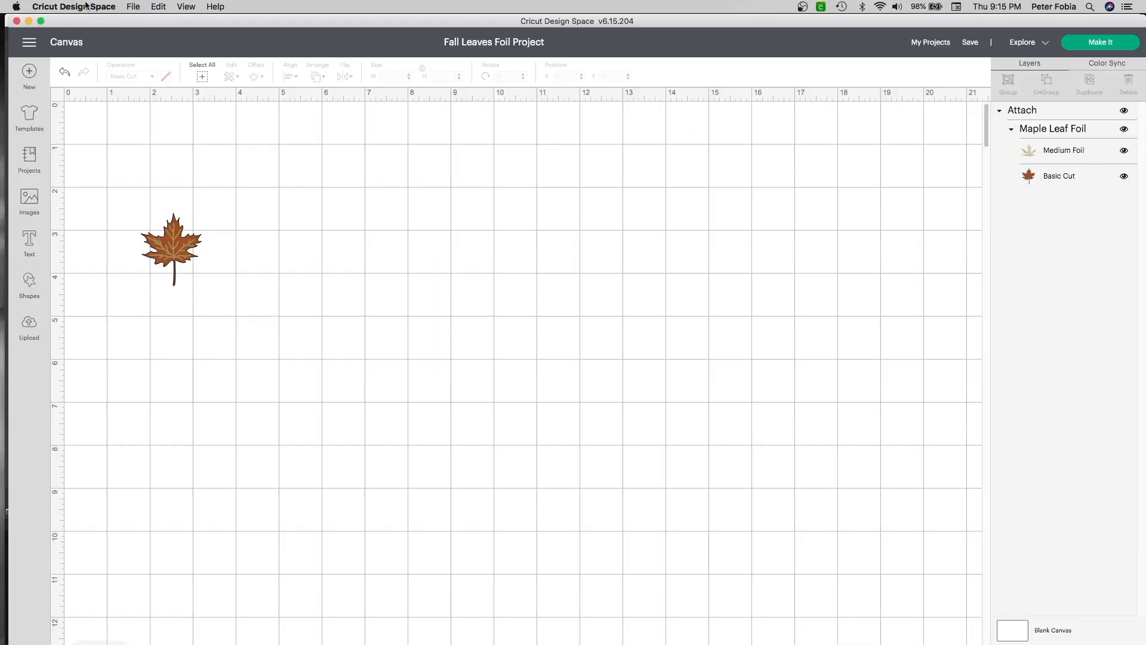
left_click(139, 7)
left_click(137, 22)
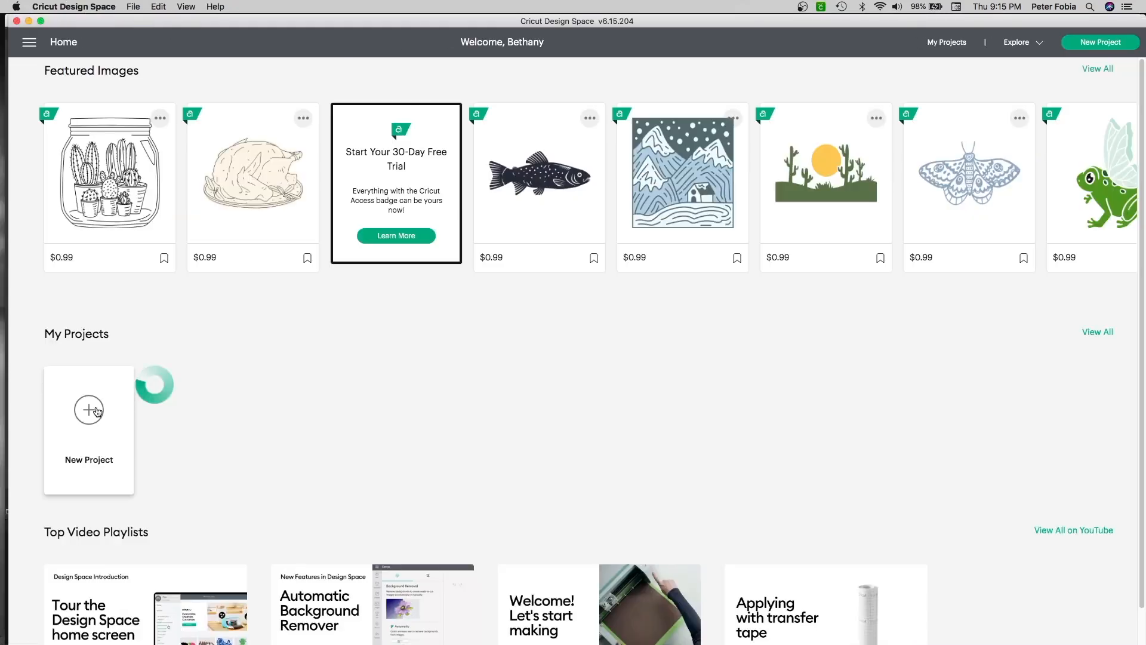
left_click(96, 408)
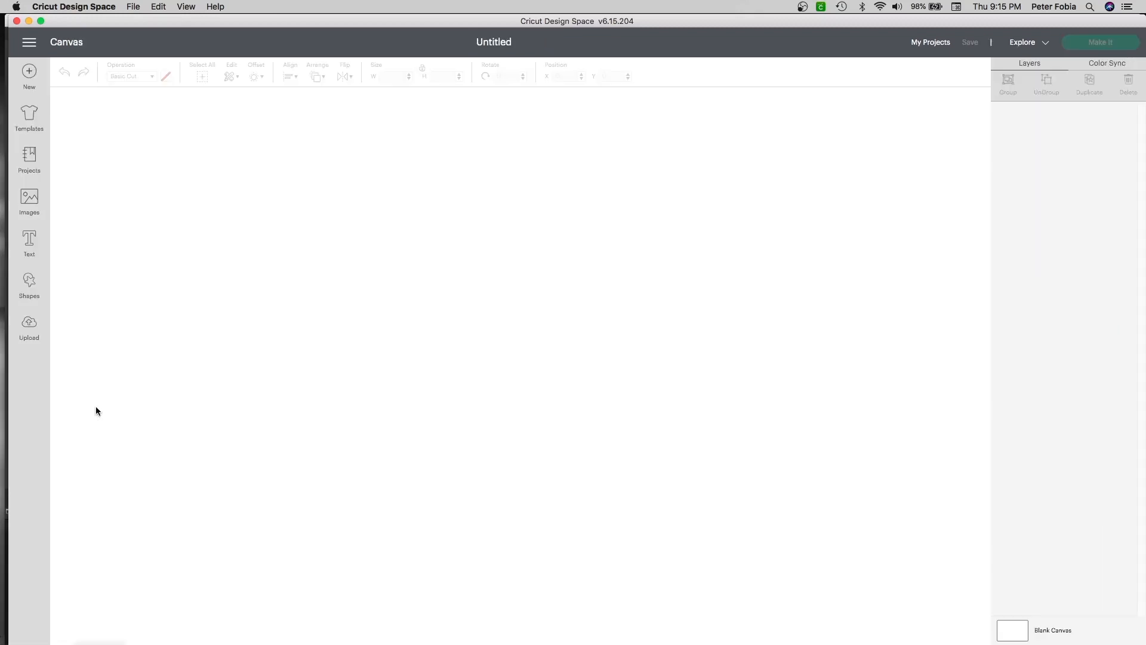
Start an image upload and drop in Fall Leaf Yellow Foil.svg from the SVGs folder
left_click(29, 325)
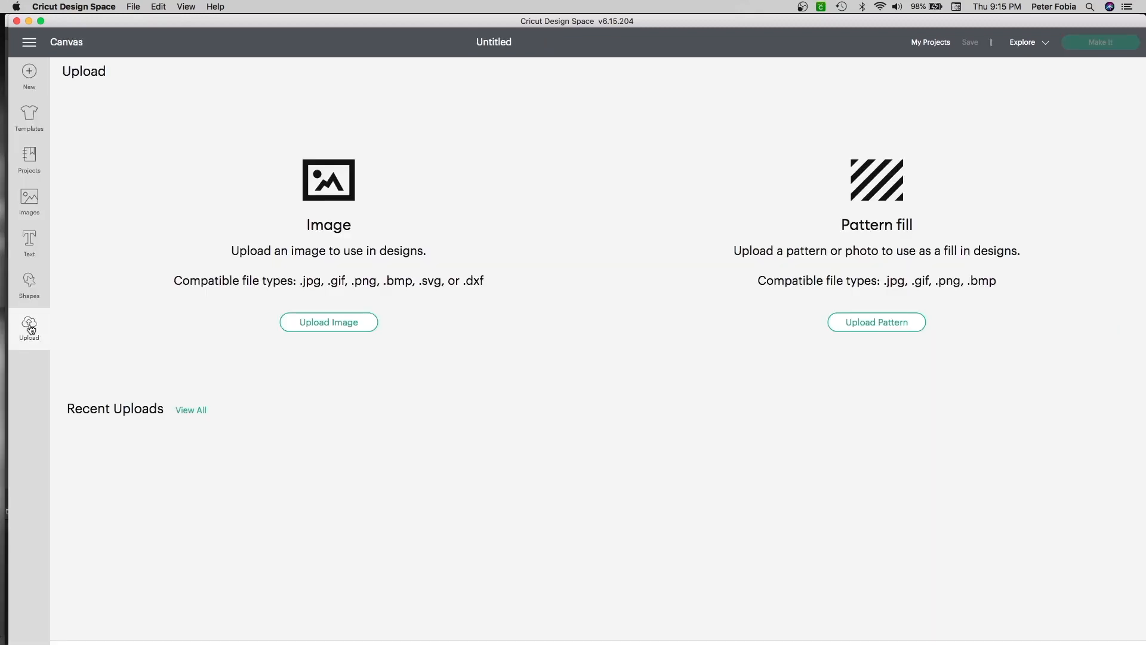
left_click(366, 323)
right_click(89, 635)
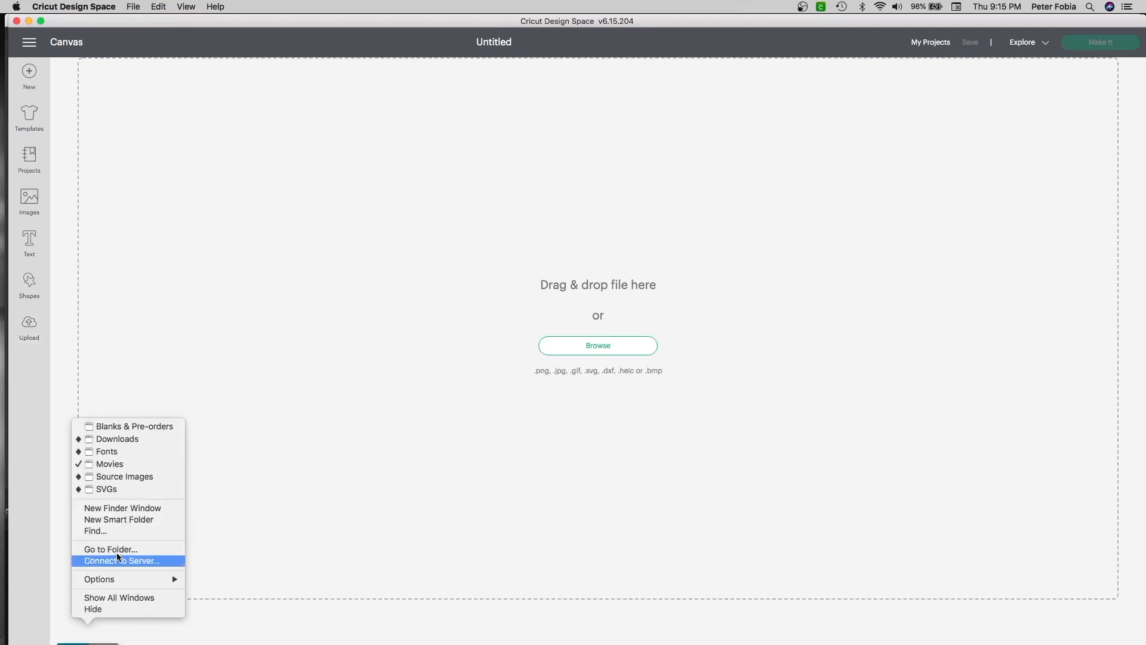
left_click(133, 489)
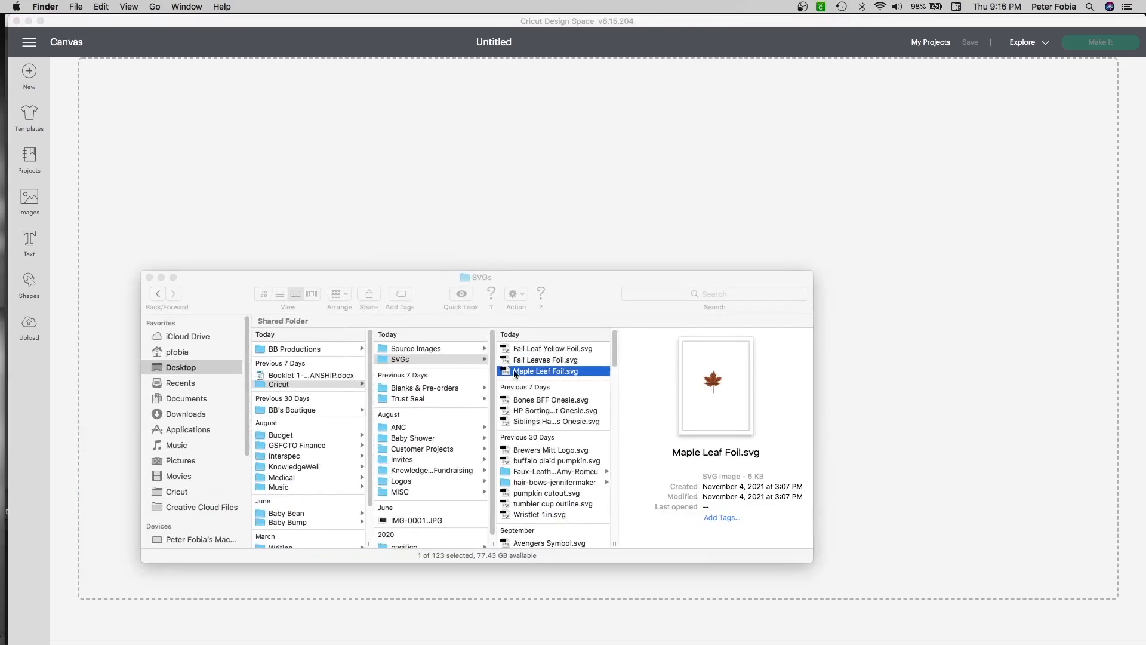
left_click(551, 348)
left_click_drag(559, 349, 657, 237)
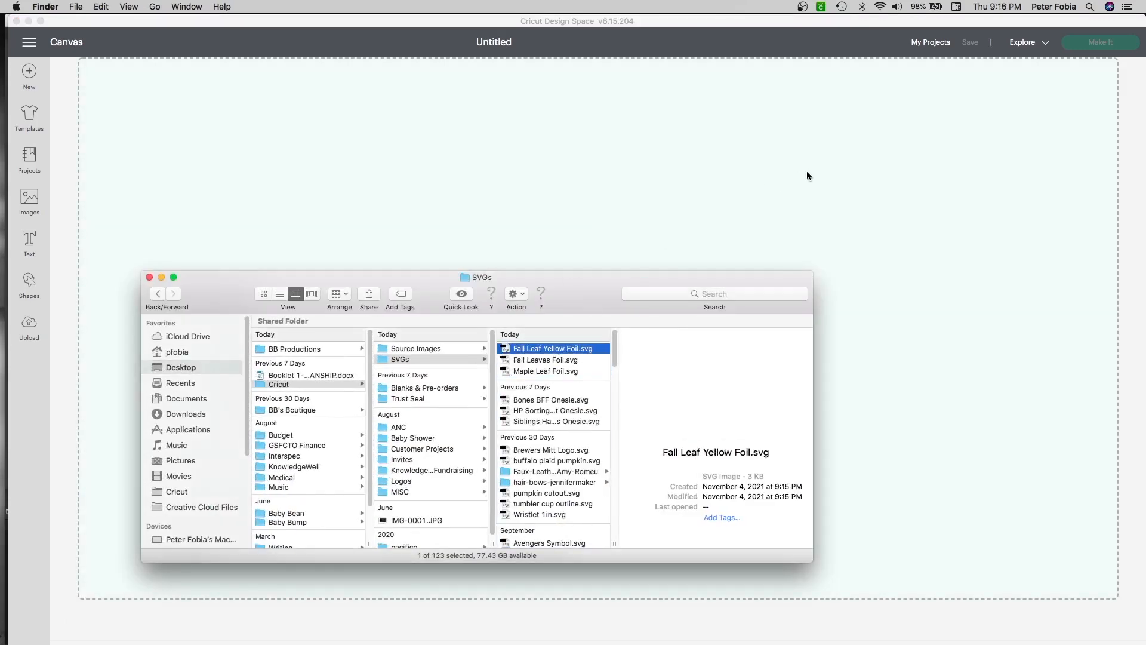
Upload the leaf to the canvas with tags Fall, yellow, leaf, leaves, foil, foiling, and enlarge it to about 1.35 by 1.62 inches
left_click_drag(807, 176, 807, 175)
left_click(1036, 165)
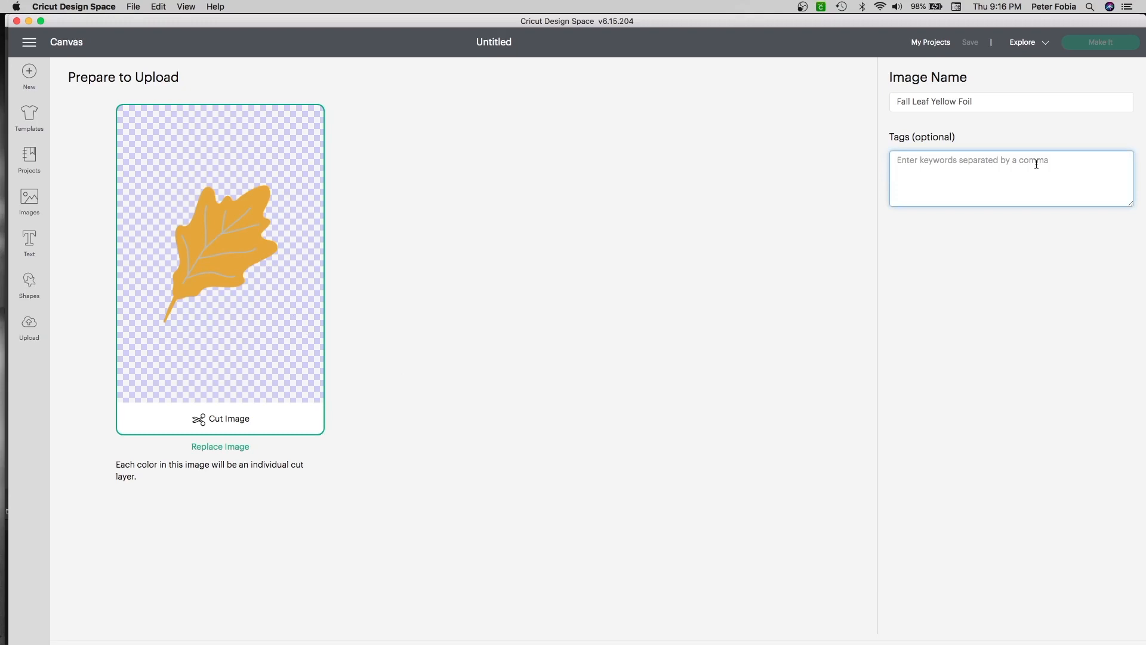
type("Fall, yellow, leaf, leaves, foil, foiling")
left_click(1108, 643)
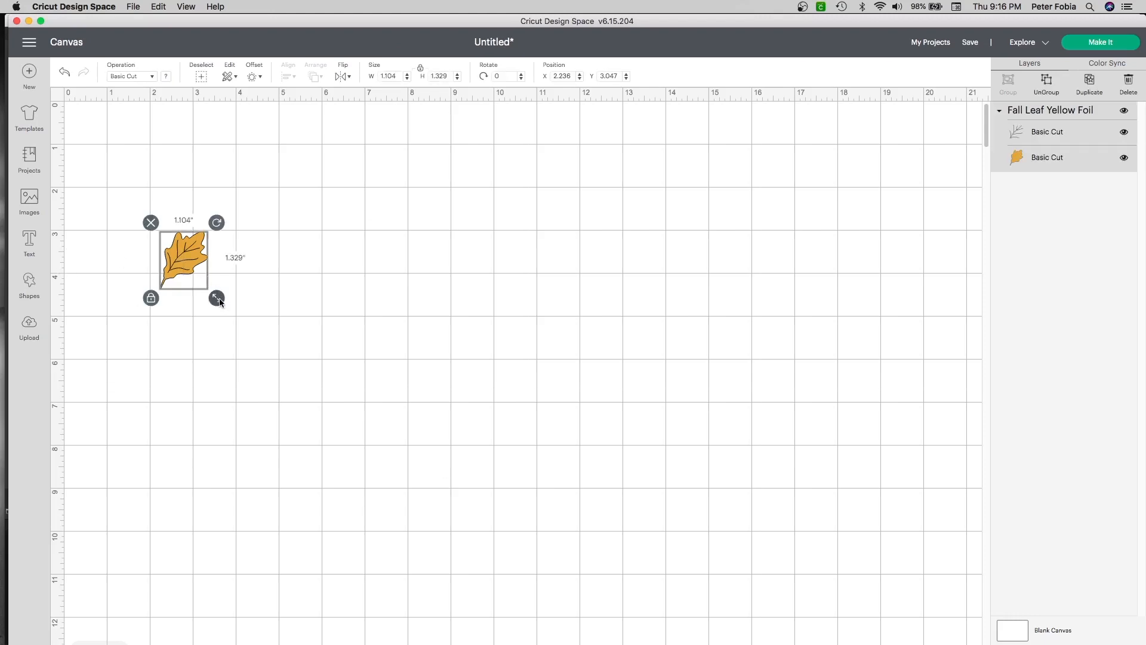
left_click_drag(219, 300, 227, 310)
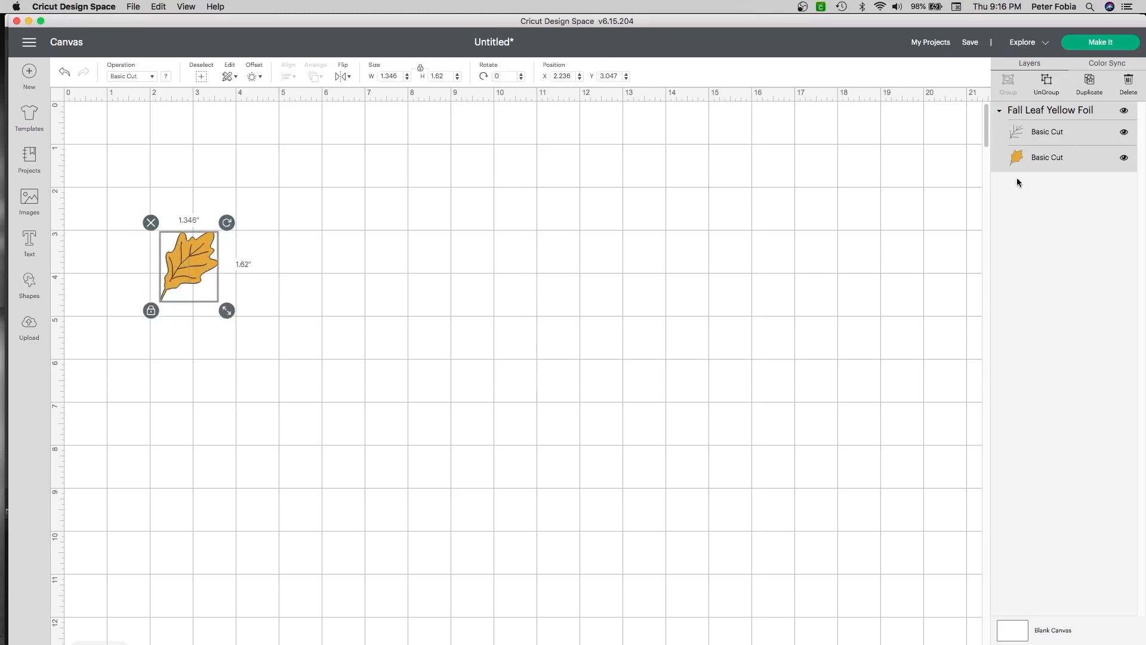
Change the vein layer's operation to Medium Foil, set its foil color to Silver, and clear the selection
left_click(1054, 136)
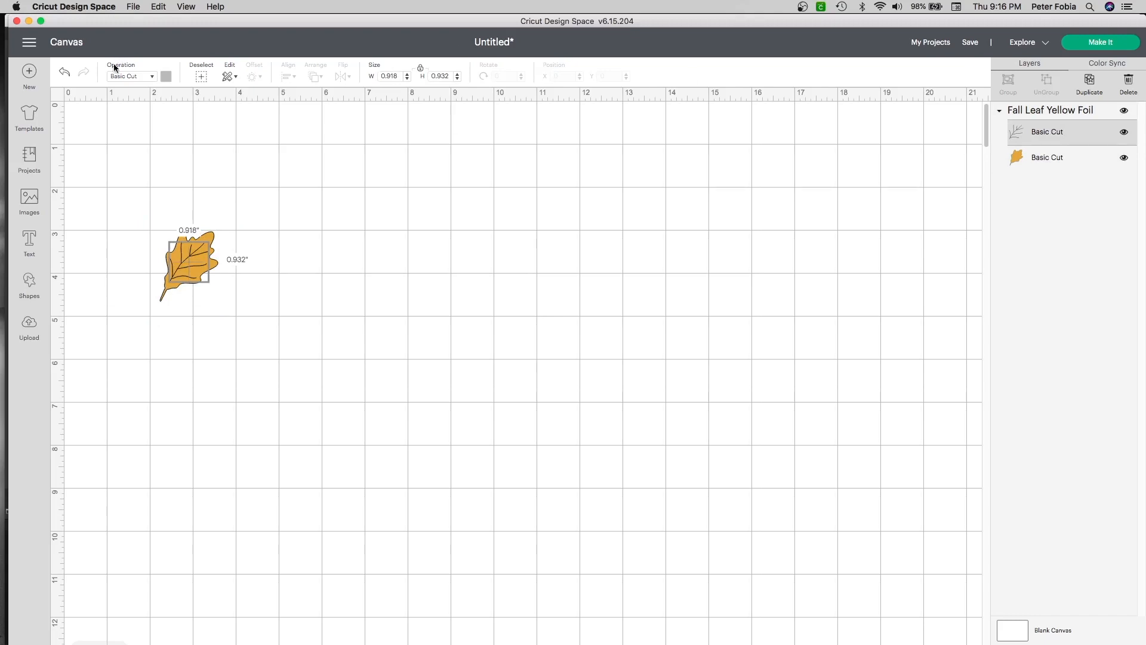
left_click(155, 76)
mouse_move(168, 160)
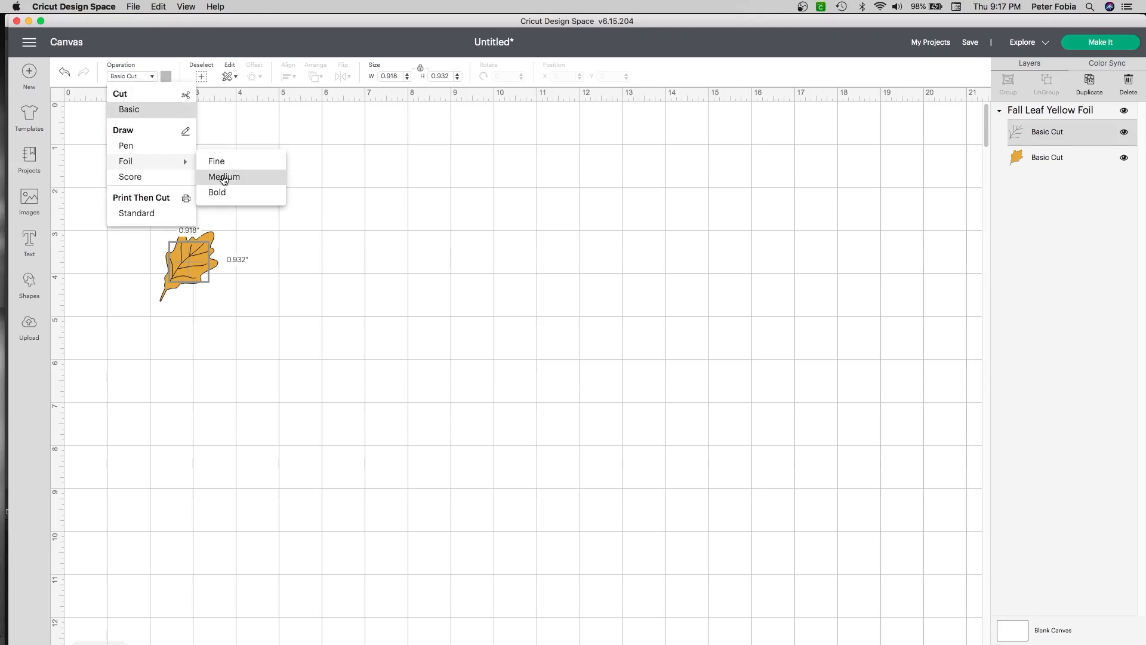
left_click(224, 178)
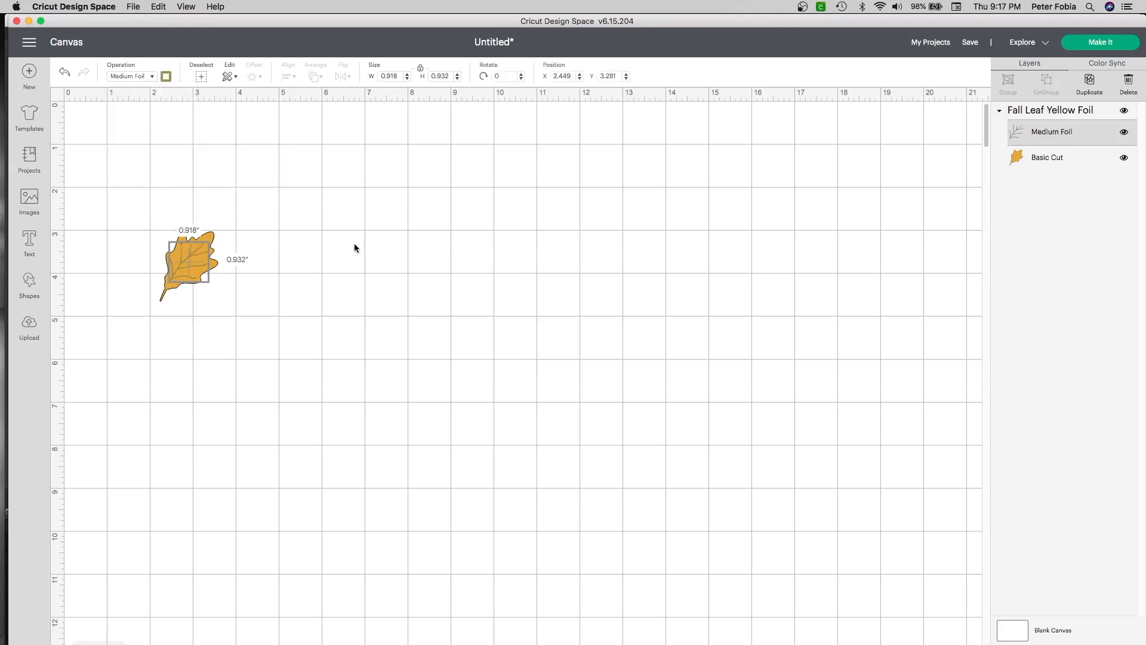
left_click(166, 75)
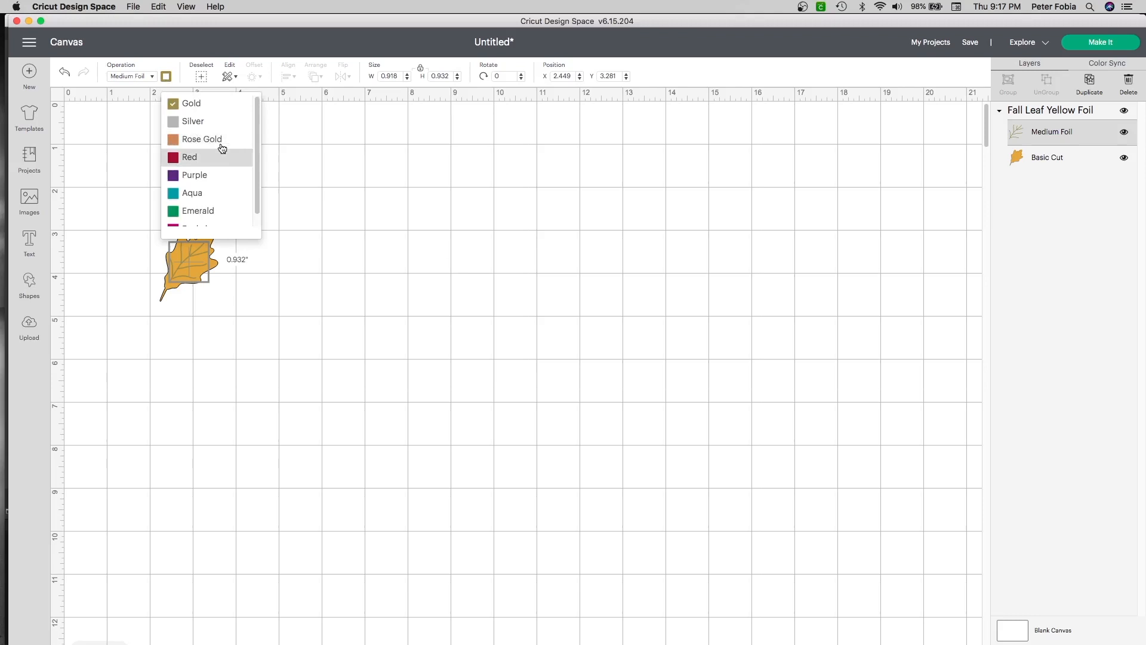
left_click(215, 122)
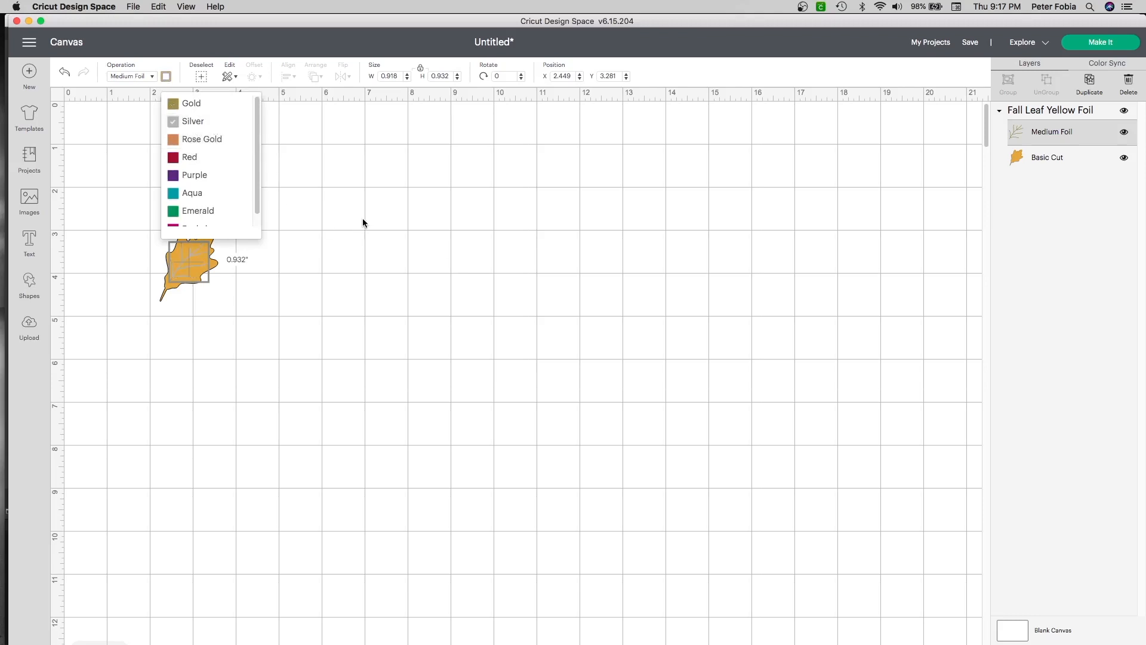
left_click(436, 240)
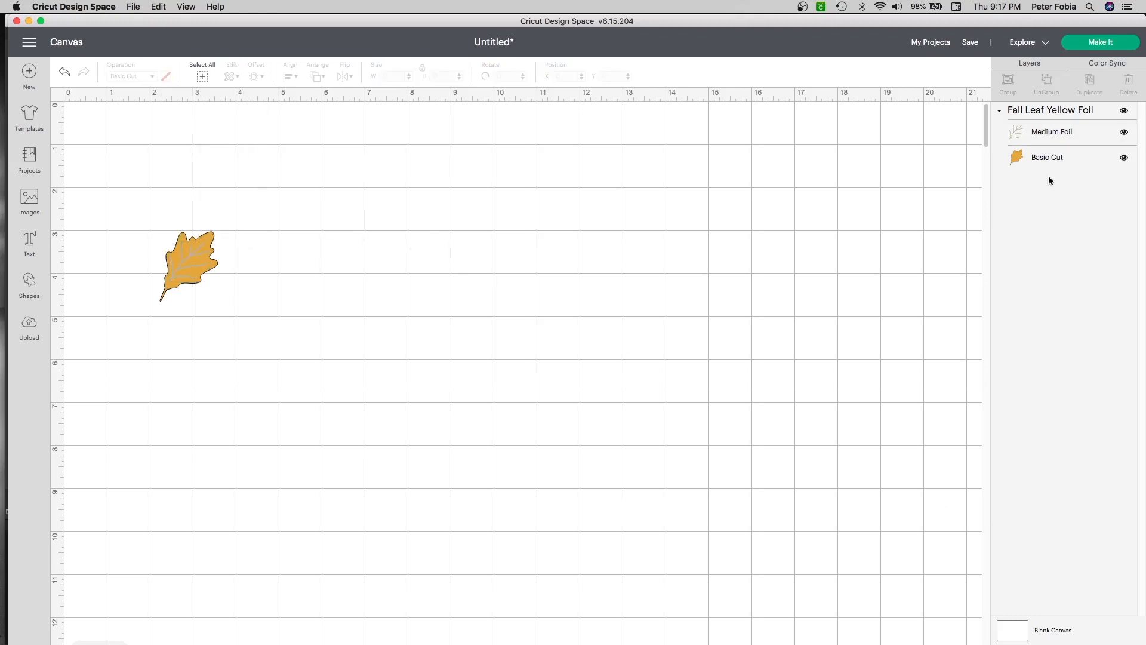
Attach the foil vein layer and the cut leaf layer of the Fall Leaf Yellow Foil group together
left_click(1087, 110)
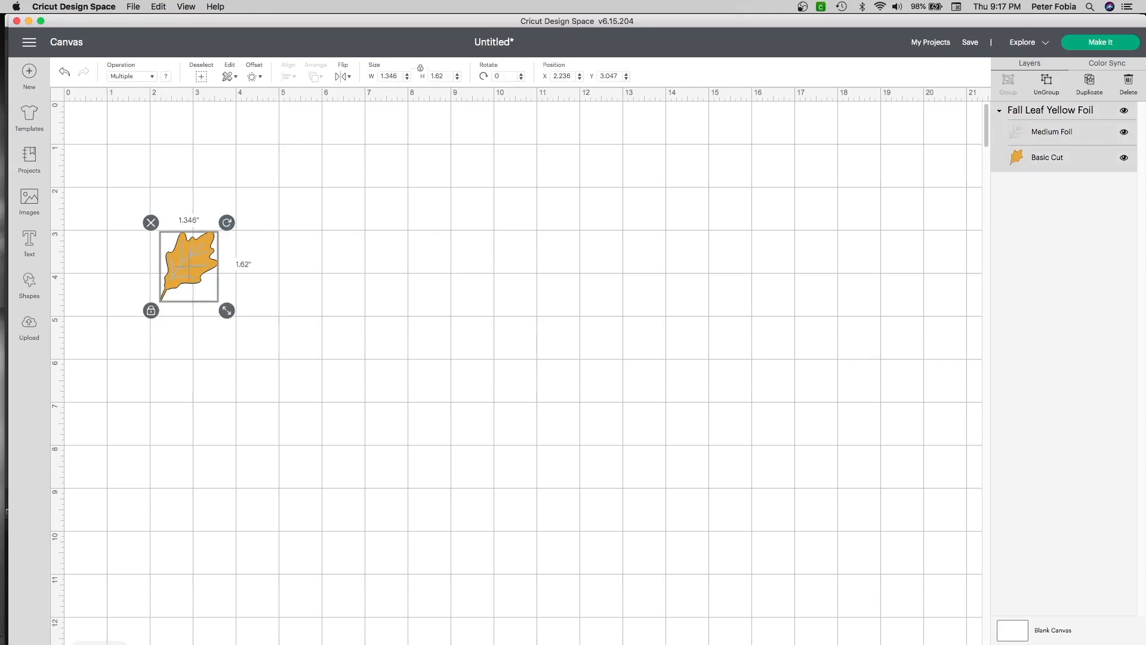
left_click(1066, 644)
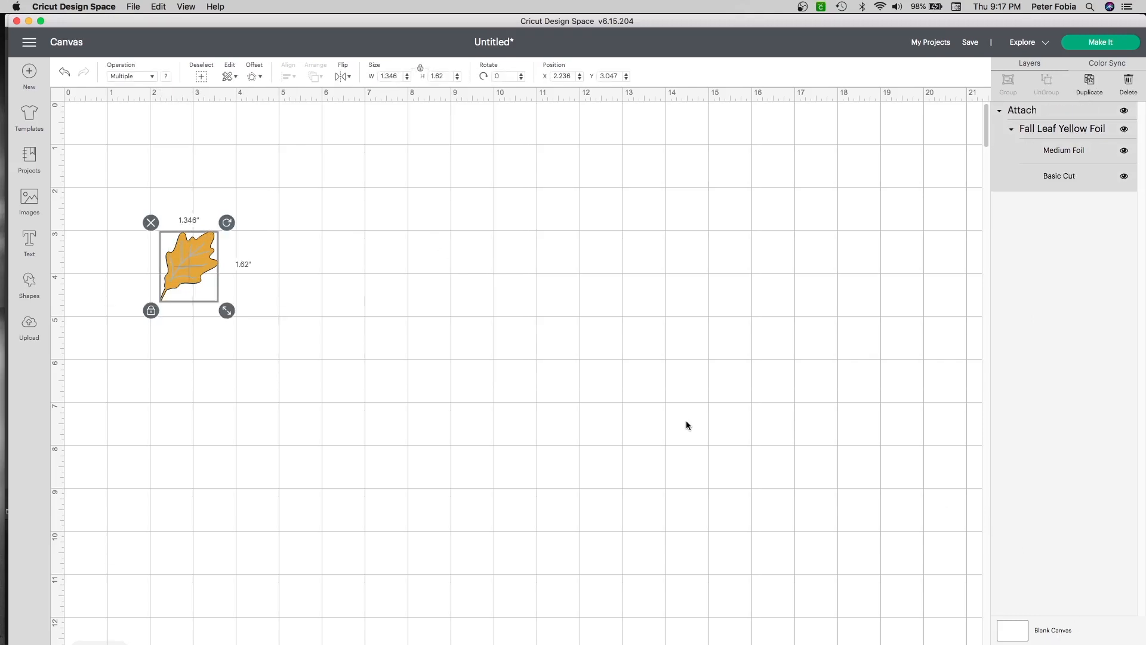